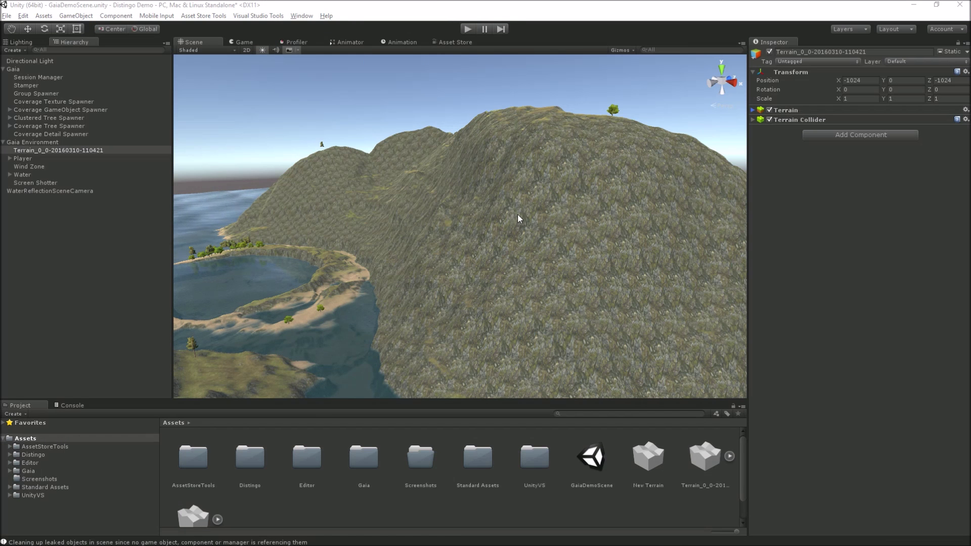
Examine the rock texture on the mountain's slopes from close up and from far away to judge the tiling.
{"action": "left_click_drag", "start_coordinate": [524, 215], "coordinate": [475, 208], "text": "alt"}
{"action": "scroll", "coordinate": [475, 222], "scroll_direction": "up", "scroll_amount": 8}
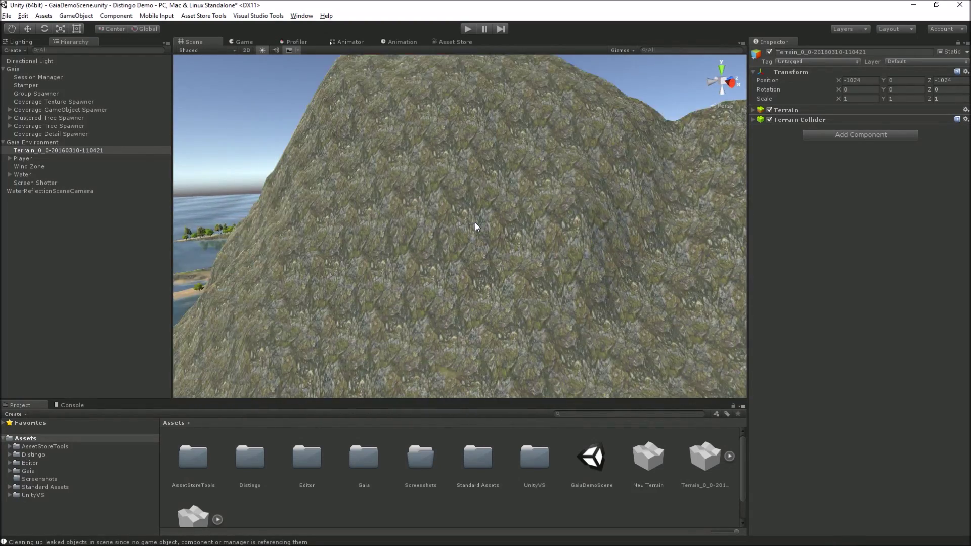
{"action": "left_click_drag", "start_coordinate": [475, 224], "coordinate": [413, 218], "text": "alt"}
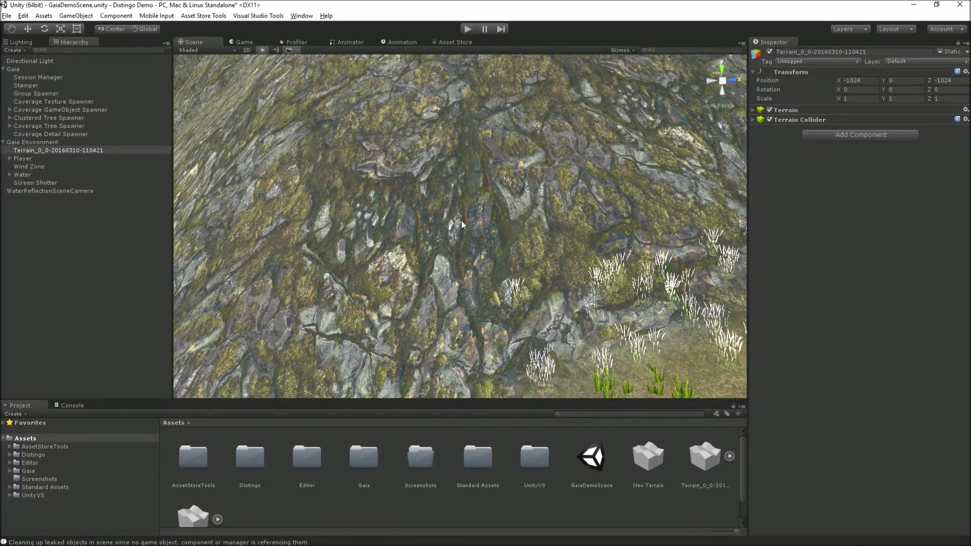
{"action": "scroll", "coordinate": [450, 219], "scroll_direction": "down", "scroll_amount": 10}
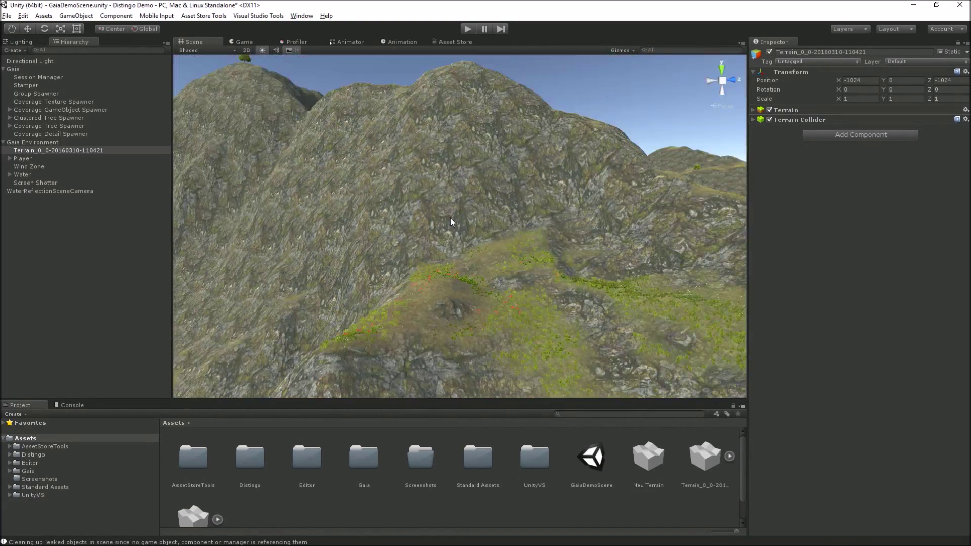
{"action": "left_click_drag", "start_coordinate": [344, 217], "coordinate": [416, 222], "text": "alt"}
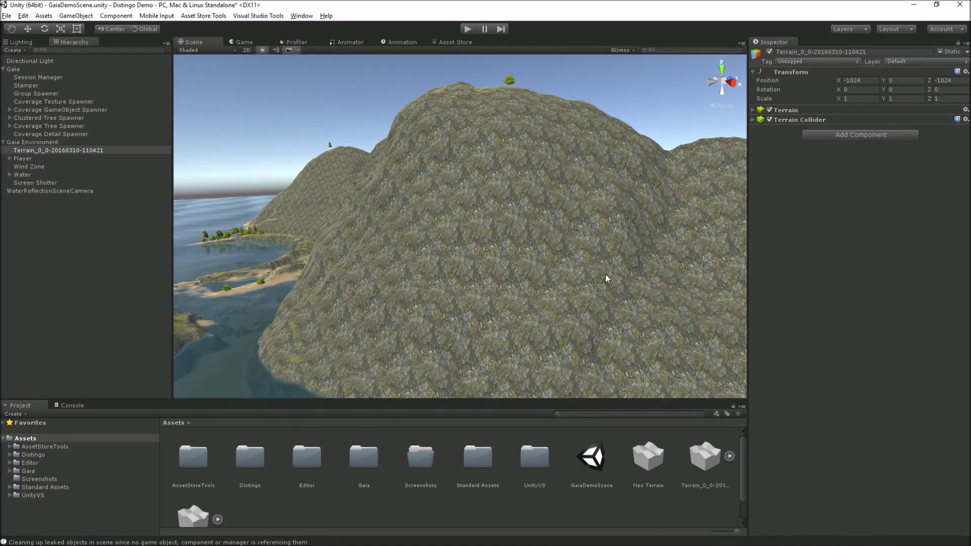
{"action": "scroll", "coordinate": [496, 274], "scroll_direction": "down", "scroll_amount": 10}
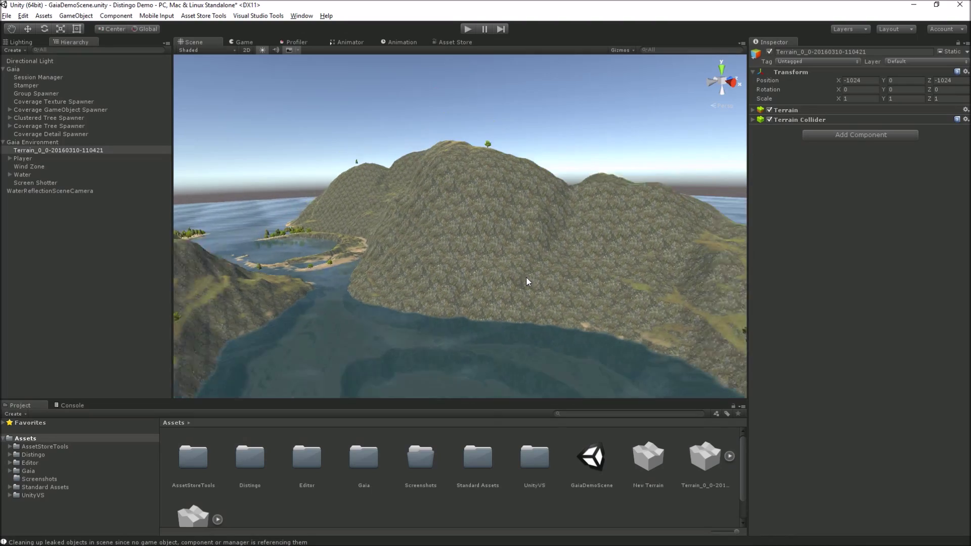
{"action": "left_click_drag", "start_coordinate": [457, 257], "coordinate": [499, 258], "text": "alt"}
{"action": "scroll", "coordinate": [498, 258], "scroll_direction": "up", "scroll_amount": 5}
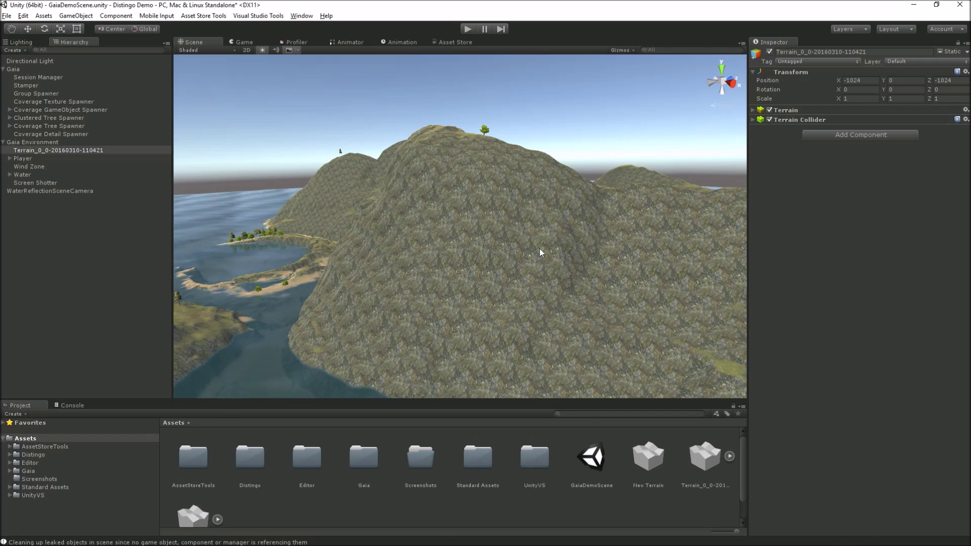
{"action": "left_click_drag", "start_coordinate": [557, 243], "coordinate": [388, 146], "text": "alt"}
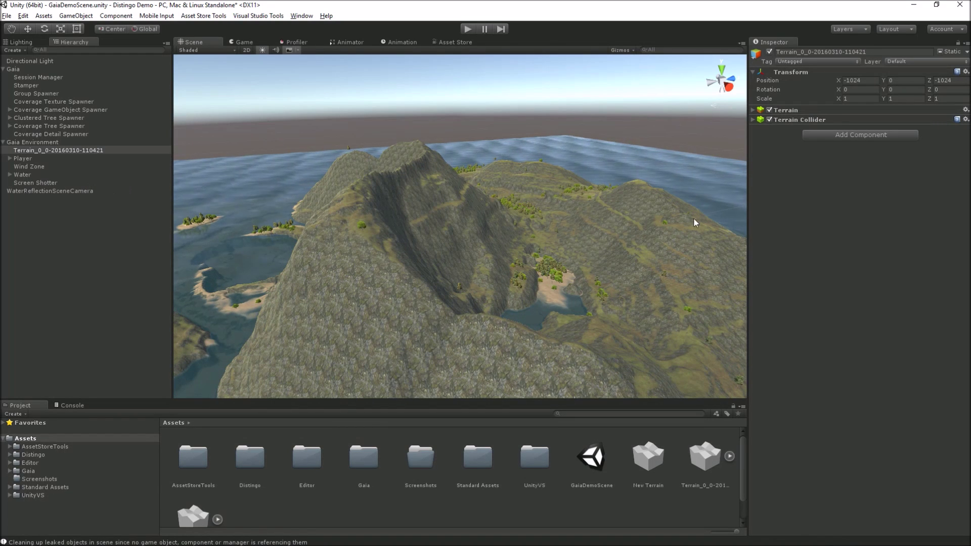
Add Randomchaos Ltd's Distingo - Terrain in Detail extension to the selected terrain through the Gaia Manager, and close the manager.
{"action": "left_click", "coordinate": [301, 16]}
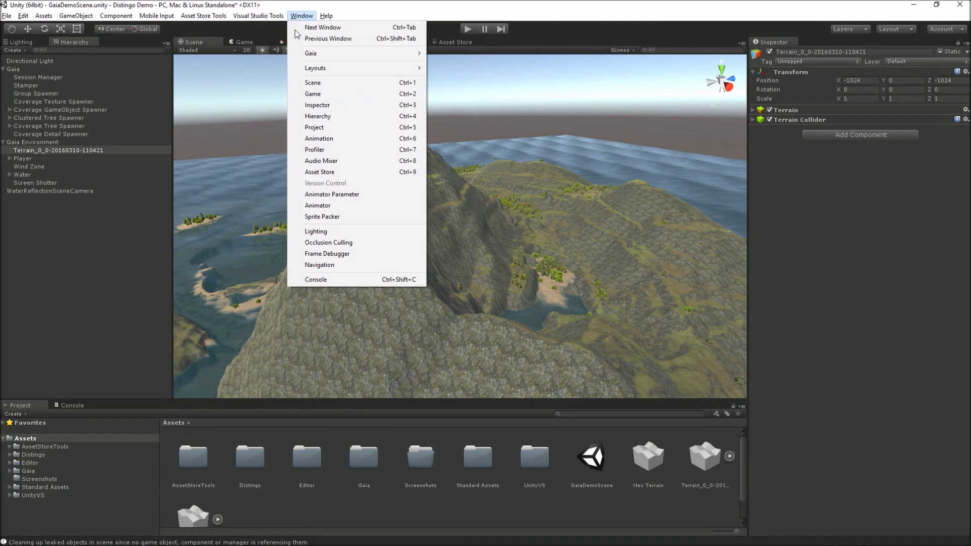
{"action": "mouse_move", "coordinate": [312, 55]}
{"action": "left_click", "coordinate": [456, 54]}
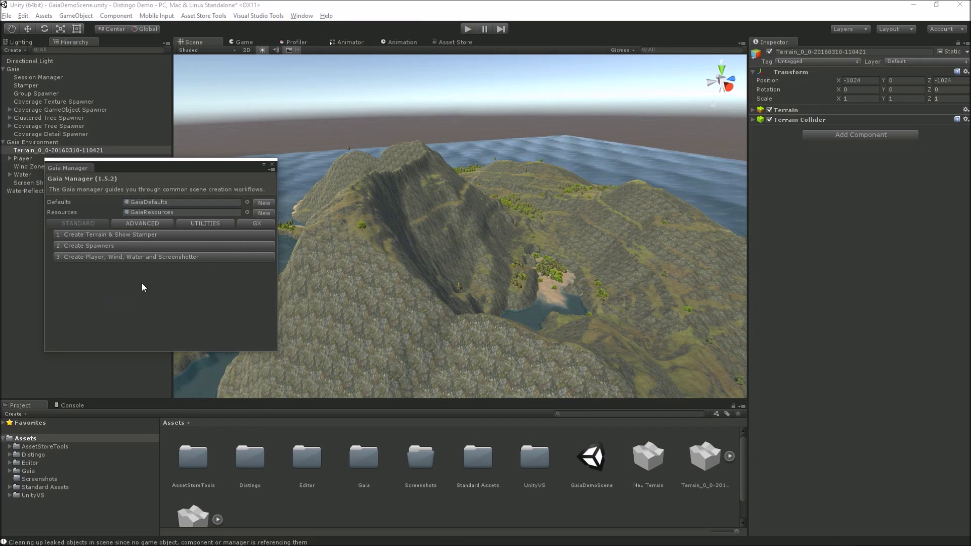
{"action": "left_click", "coordinate": [261, 223]}
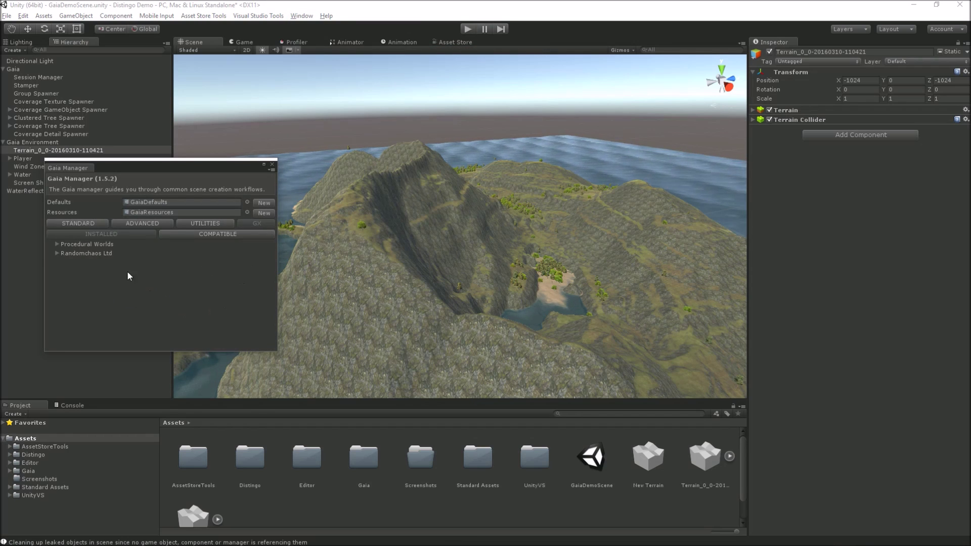
{"action": "left_click", "coordinate": [57, 253]}
{"action": "left_click", "coordinate": [65, 262]}
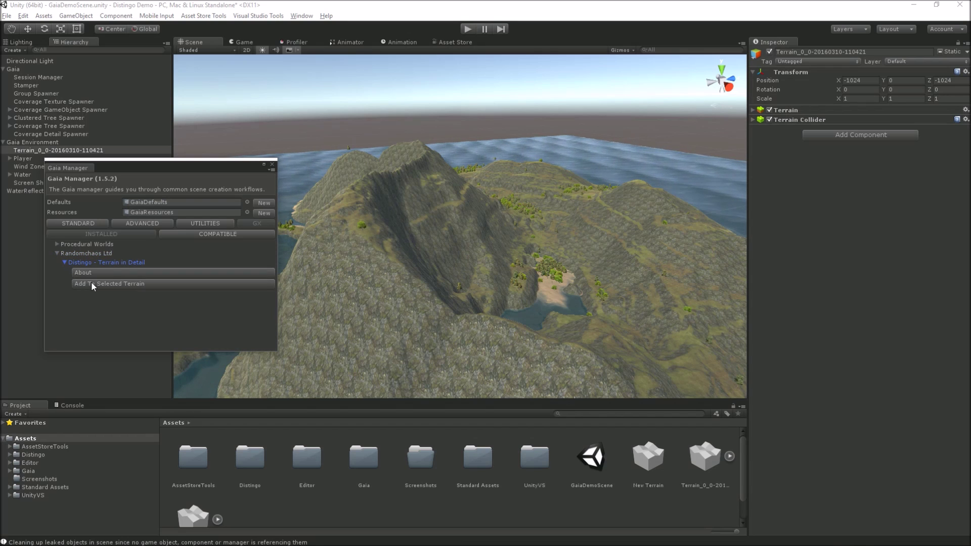
{"action": "left_click", "coordinate": [92, 284]}
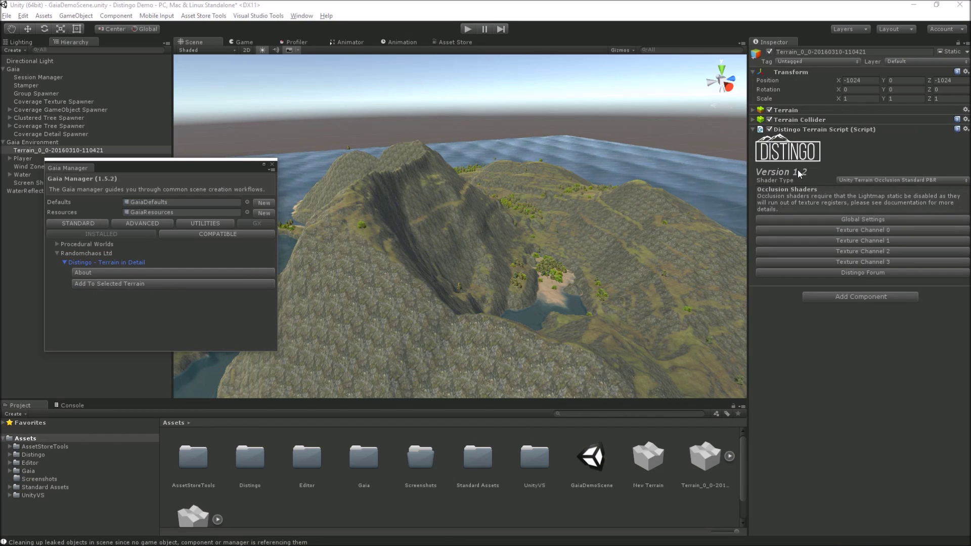
{"action": "left_click", "coordinate": [273, 166]}
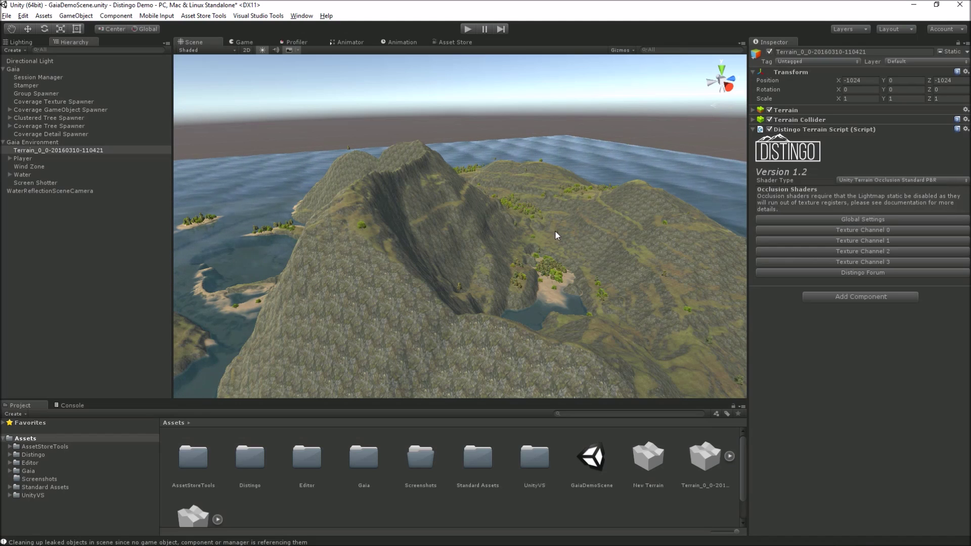
Run the scene and walk the player across the grassy hillside to examine the rock tiling on the distant mountain.
{"action": "right_click_drag", "start_coordinate": [417, 248], "coordinate": [539, 234]}
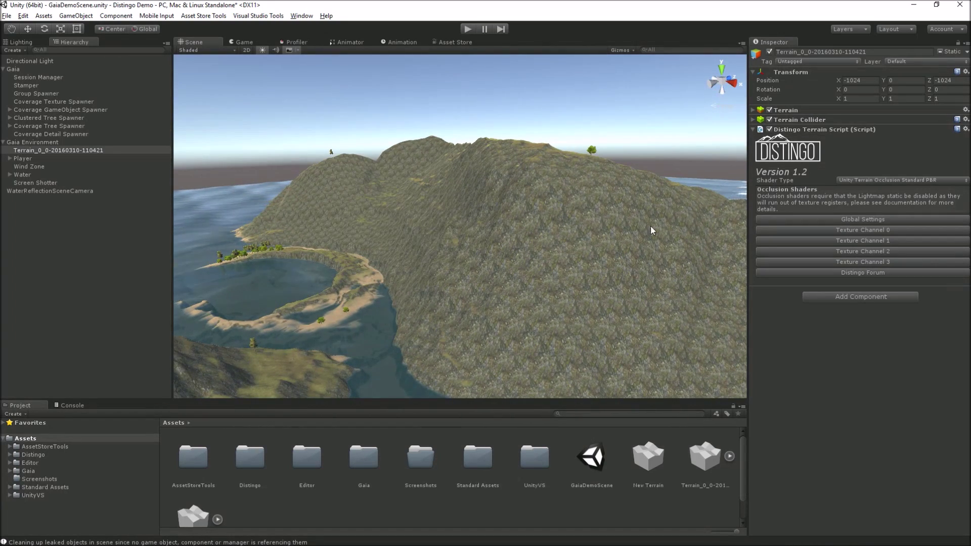
{"action": "right_click_drag", "start_coordinate": [618, 217], "coordinate": [585, 228]}
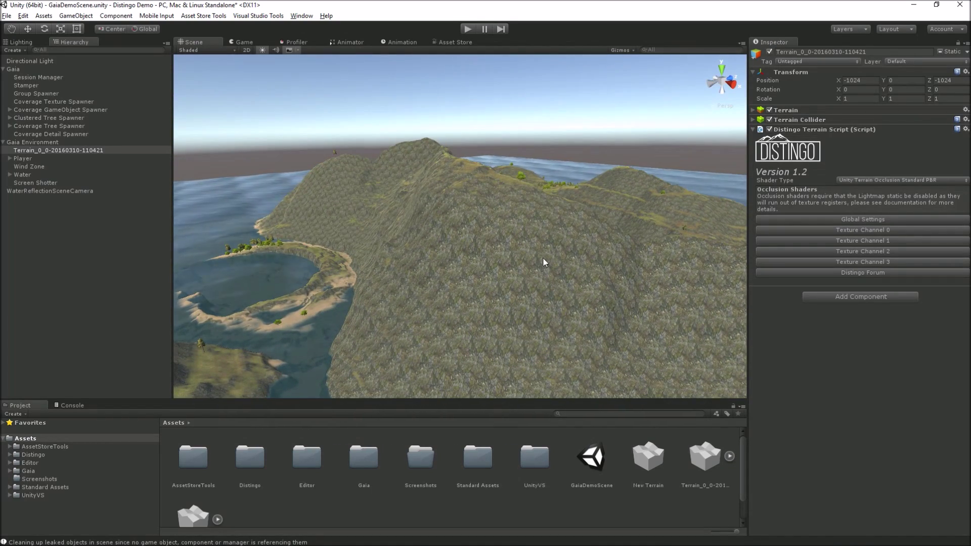
{"action": "left_click", "coordinate": [468, 30]}
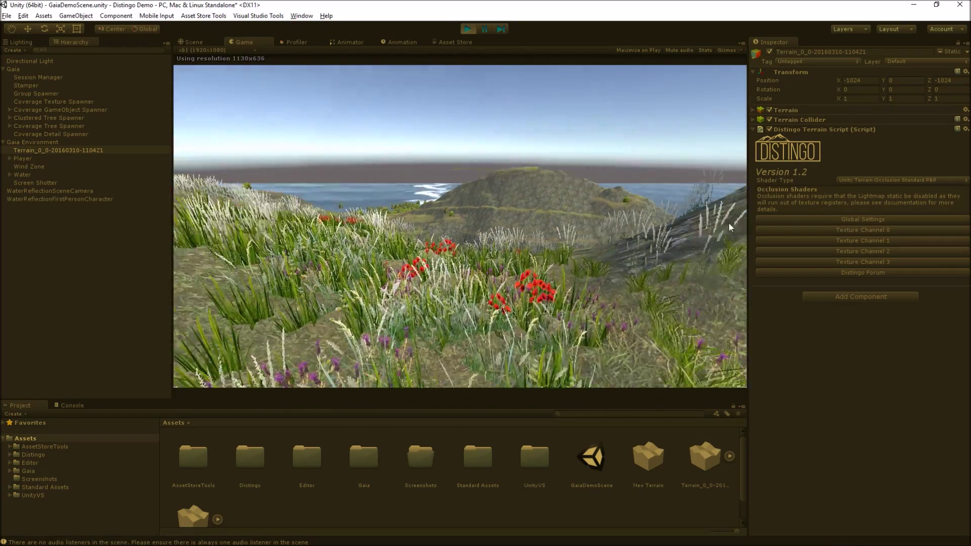
{"action": "key", "text": "w"}
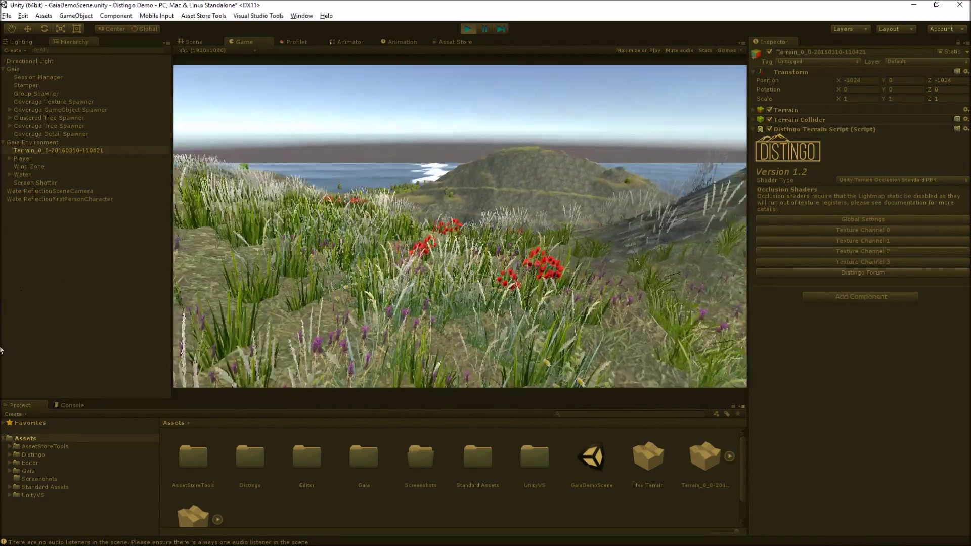
{"action": "mouse_move", "coordinate": [31, 334]}
{"action": "key", "text": "w"}
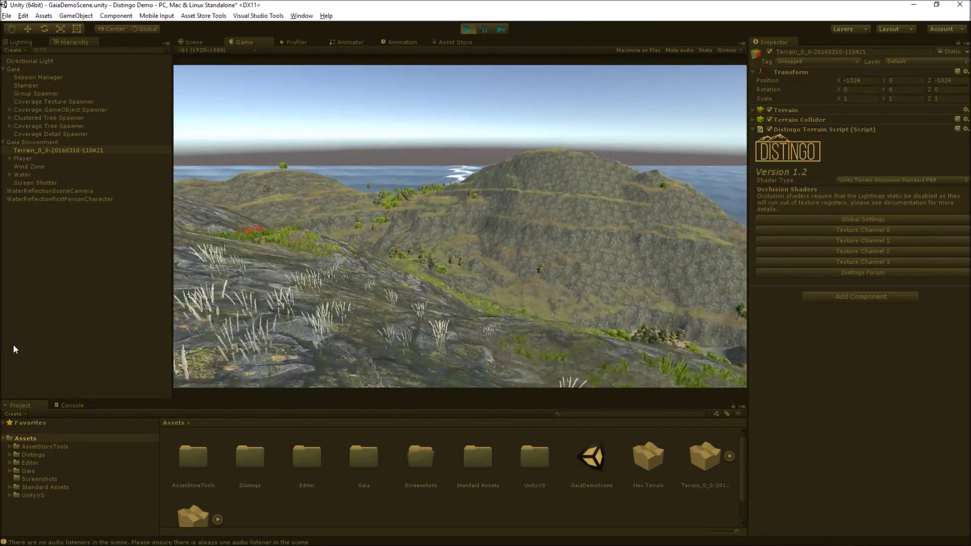
{"action": "key", "text": "w"}
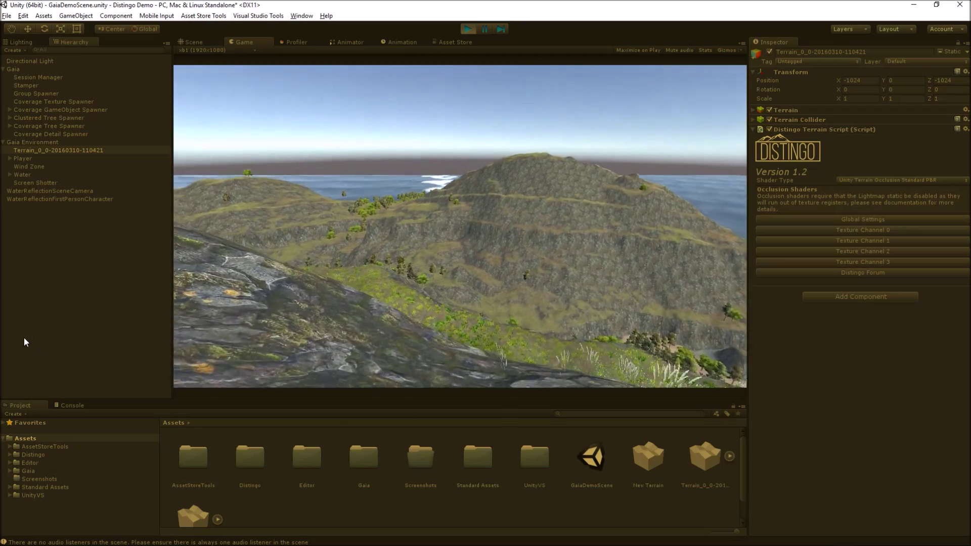
{"action": "key", "text": "w"}
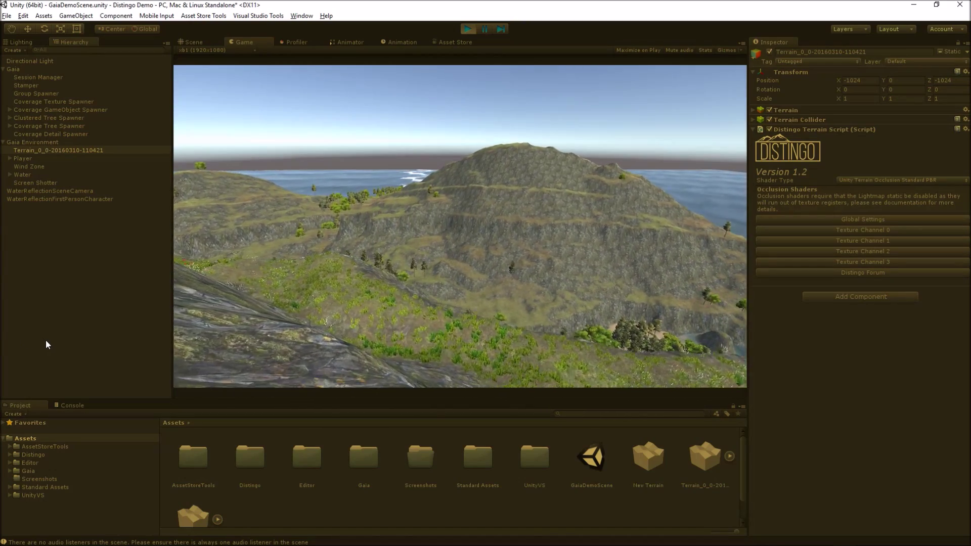
{"action": "key", "text": "w"}
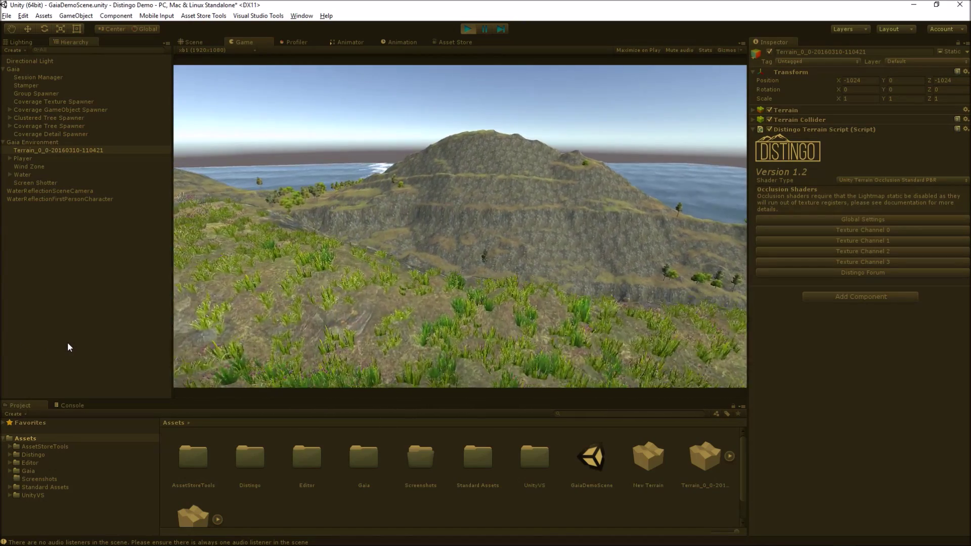
{"action": "key", "text": "w"}
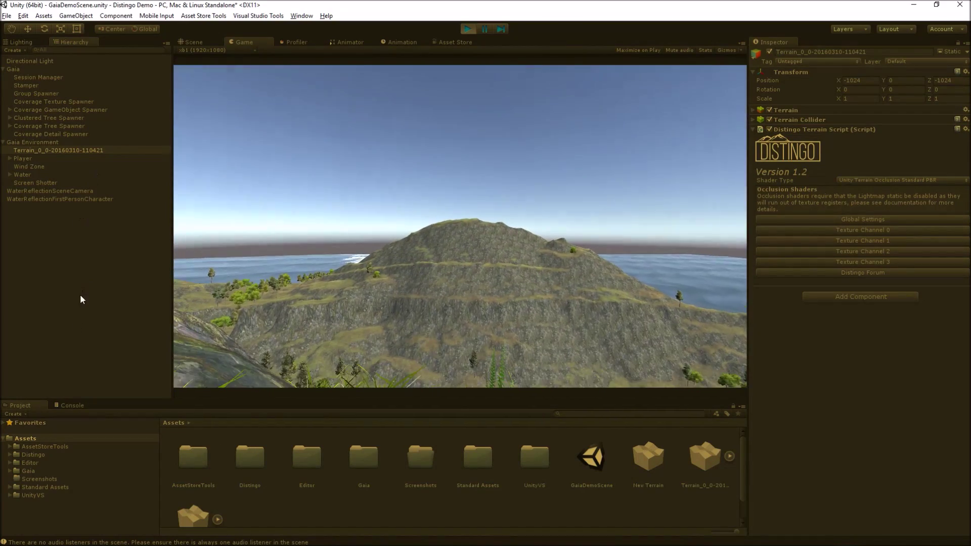
Set the Far UV Multiplier of Texture Channel 3 to 0.1 in the terrain's Distingo script.
{"action": "left_click", "coordinate": [80, 295]}
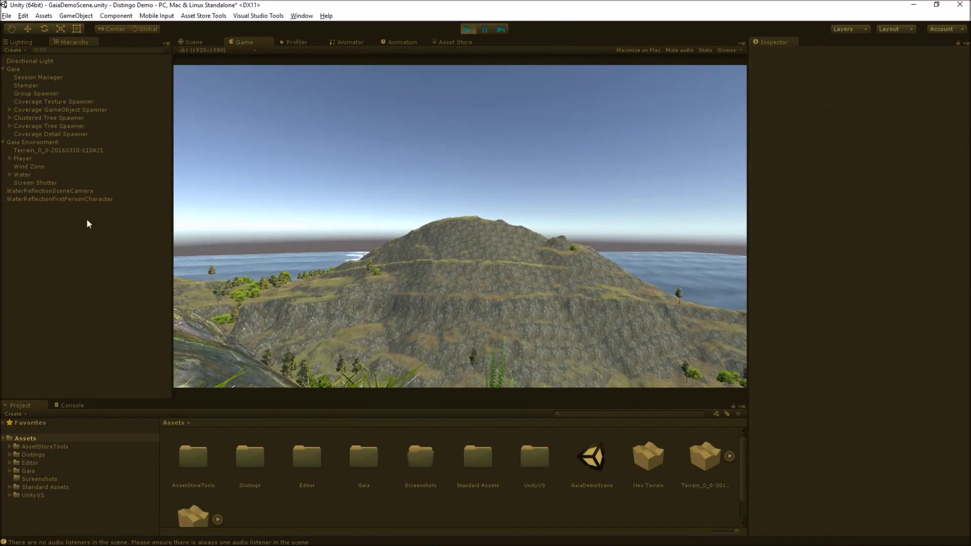
{"action": "left_click", "coordinate": [82, 152]}
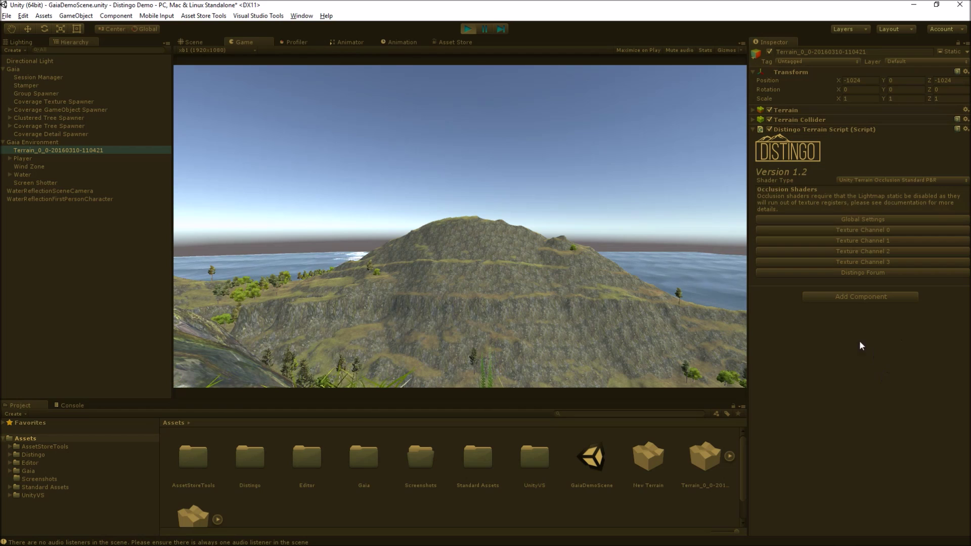
{"action": "left_click", "coordinate": [868, 262]}
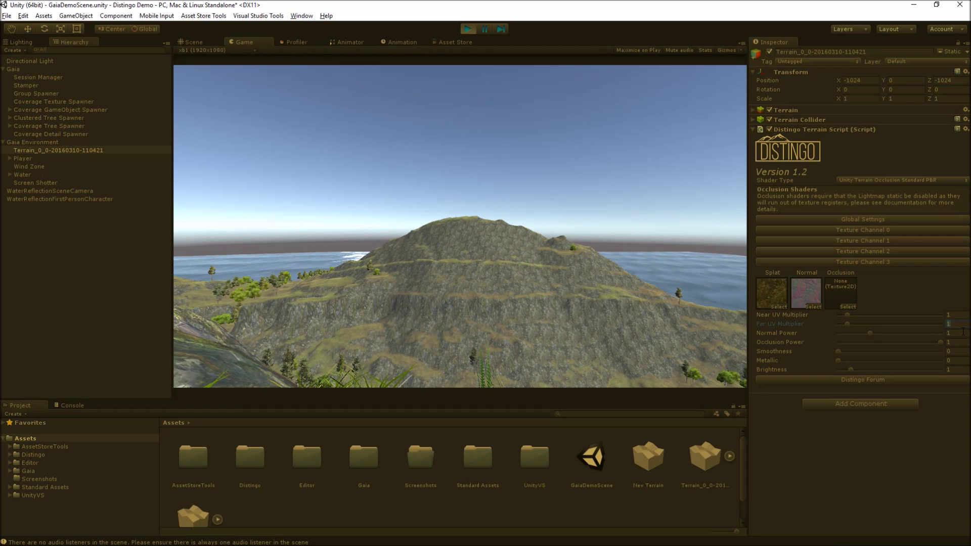
{"action": "type", "text": ".1"}
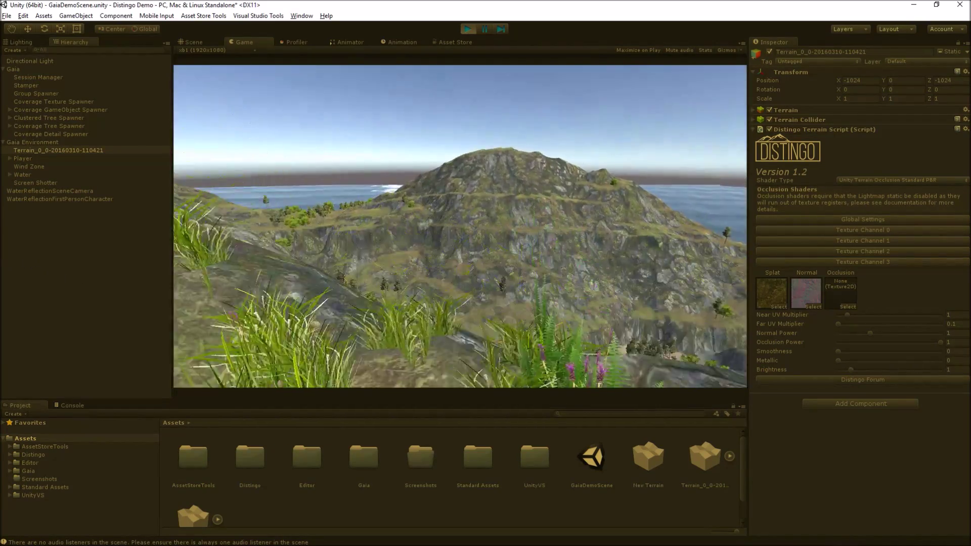
Try lower Near UV Multiplier values such as 0.45 on the terrain's Texture Channel 3, and return it to 1.
{"action": "left_click", "coordinate": [4, 249]}
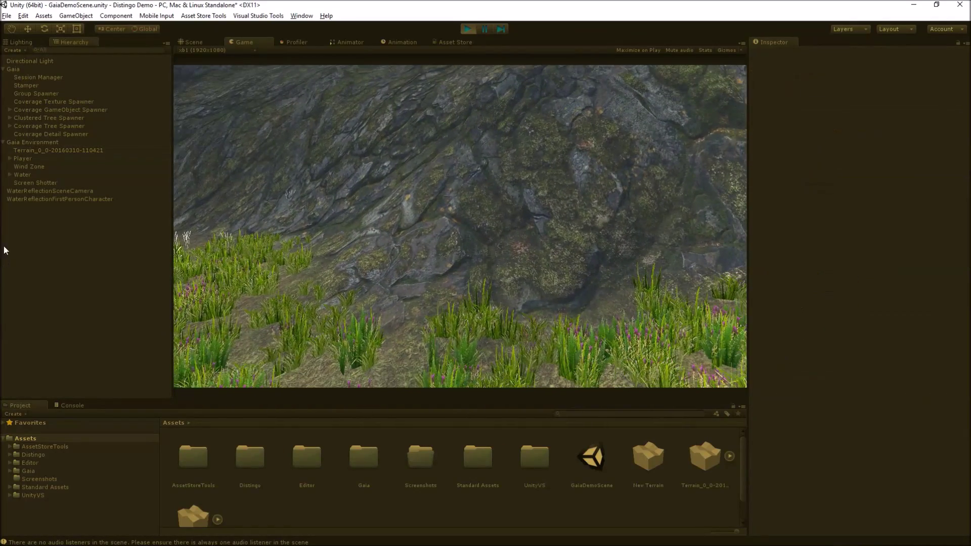
{"action": "left_click", "coordinate": [50, 149]}
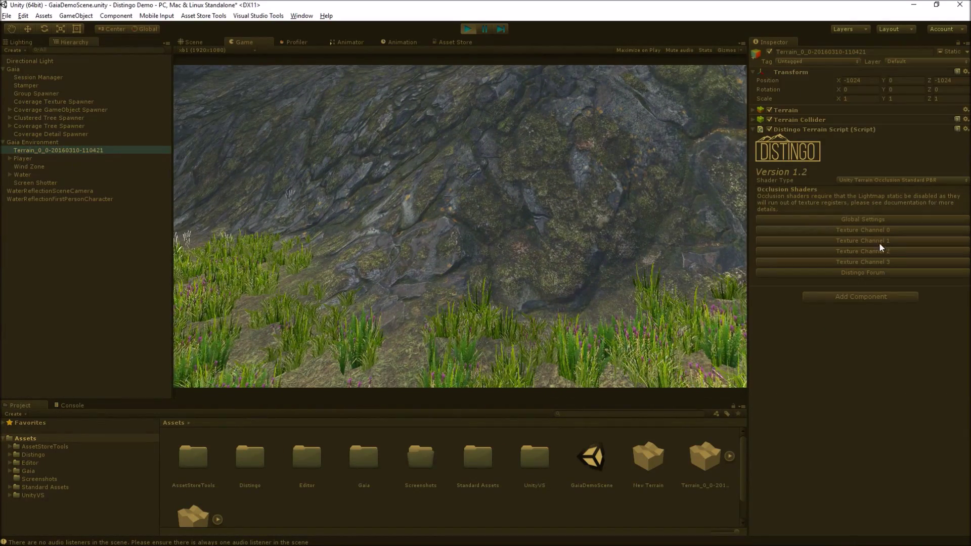
{"action": "left_click", "coordinate": [870, 261]}
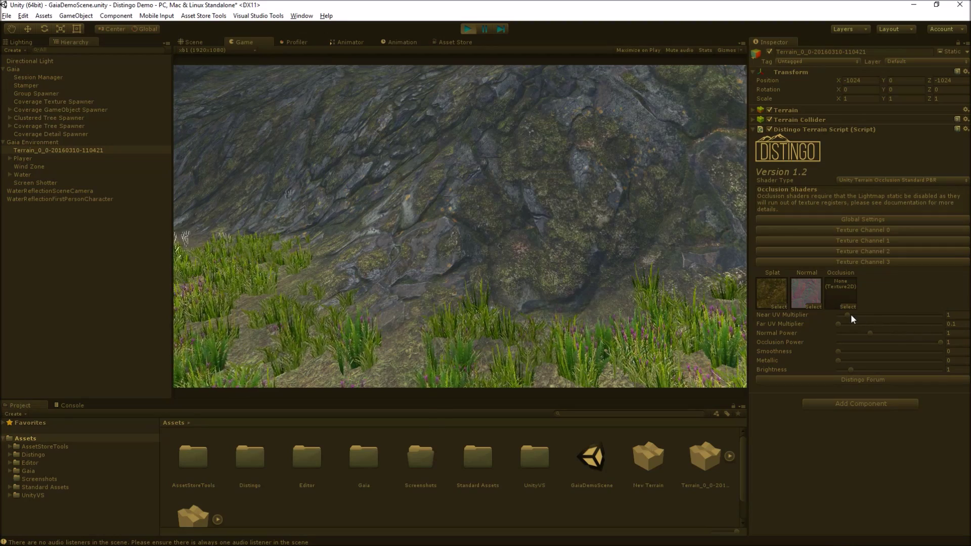
{"action": "mouse_move", "coordinate": [847, 315]}
{"action": "left_mouse_down"}
{"action": "mouse_move", "coordinate": [884, 301]}
{"action": "mouse_move", "coordinate": [830, 314]}
{"action": "mouse_move", "coordinate": [843, 317]}
{"action": "left_mouse_up"}
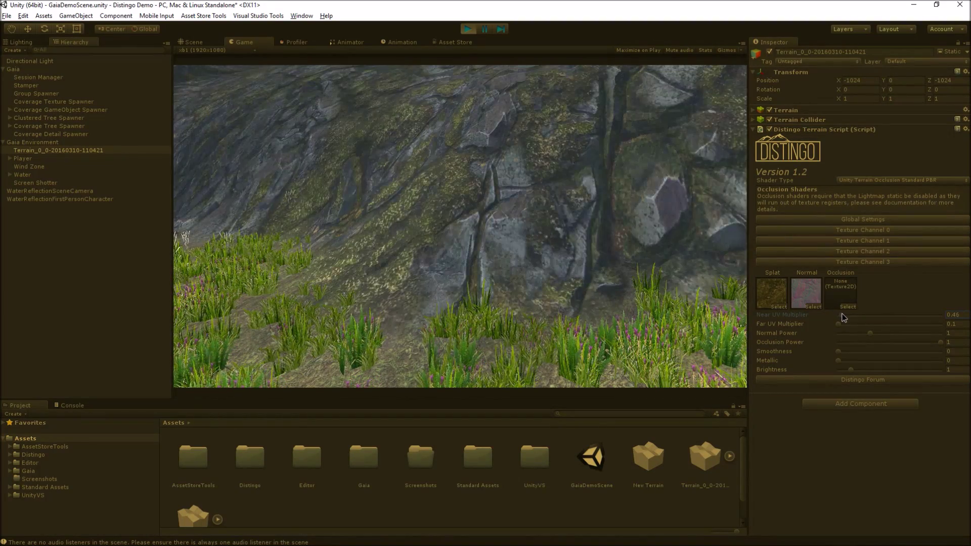
{"action": "left_click_drag", "start_coordinate": [843, 317], "coordinate": [917, 316]}
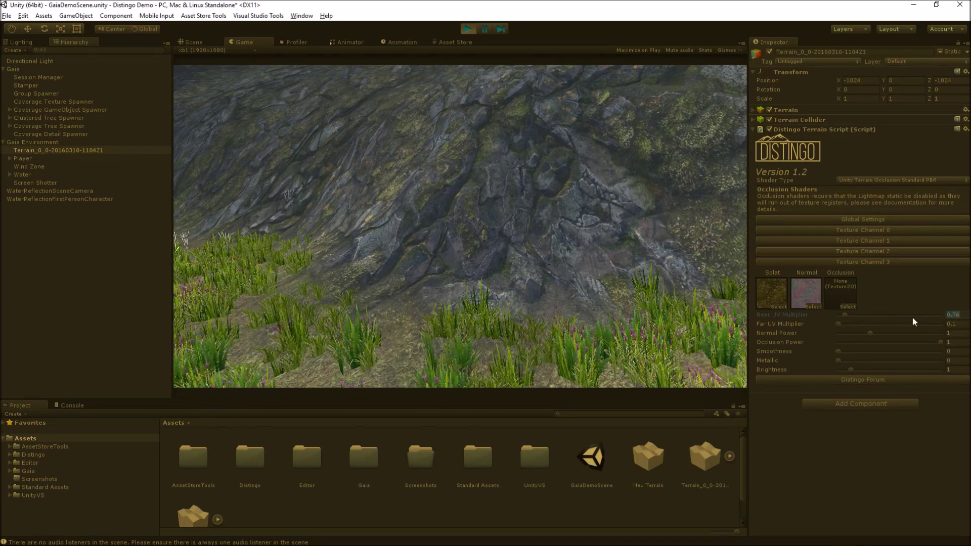
{"action": "type", "text": "1"}
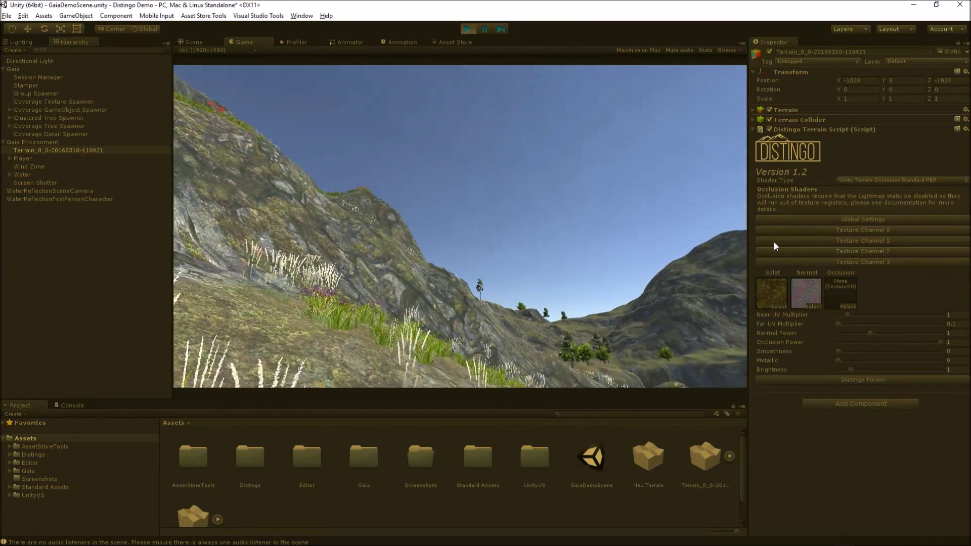
Enable Render CutOff in the Distingo Global Settings, and try shifting the Min Max UV CutOff before setting it to 1.
{"action": "left_click", "coordinate": [809, 220]}
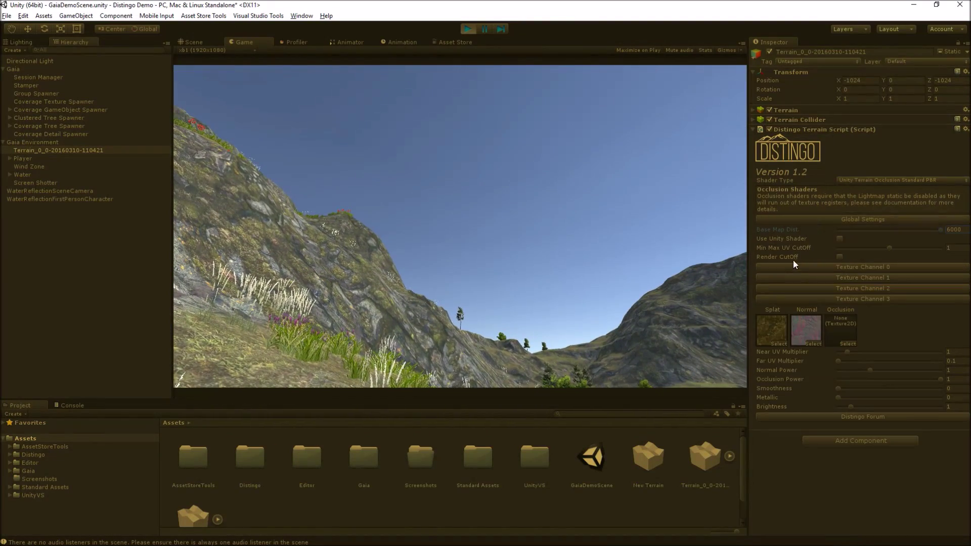
{"action": "left_click", "coordinate": [840, 257]}
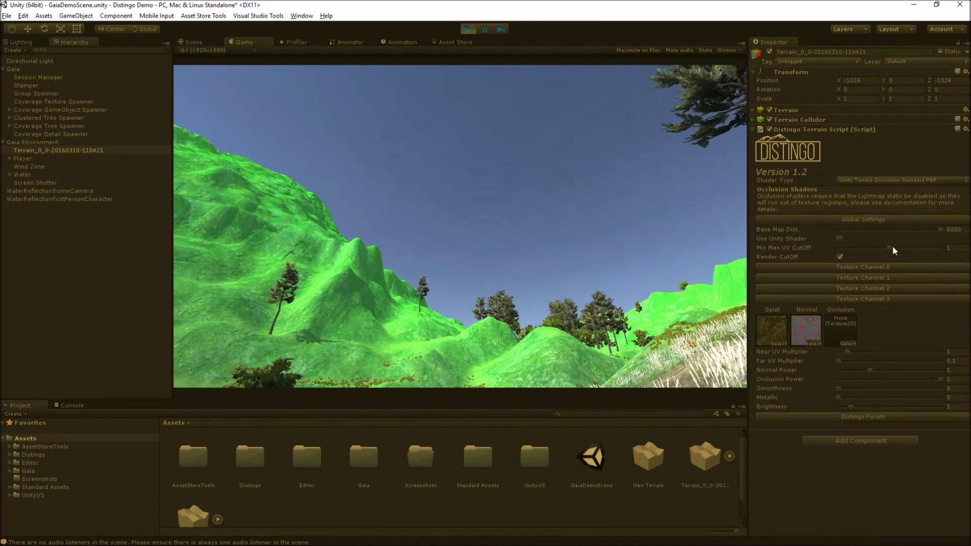
{"action": "left_click_drag", "start_coordinate": [888, 247], "coordinate": [955, 253]}
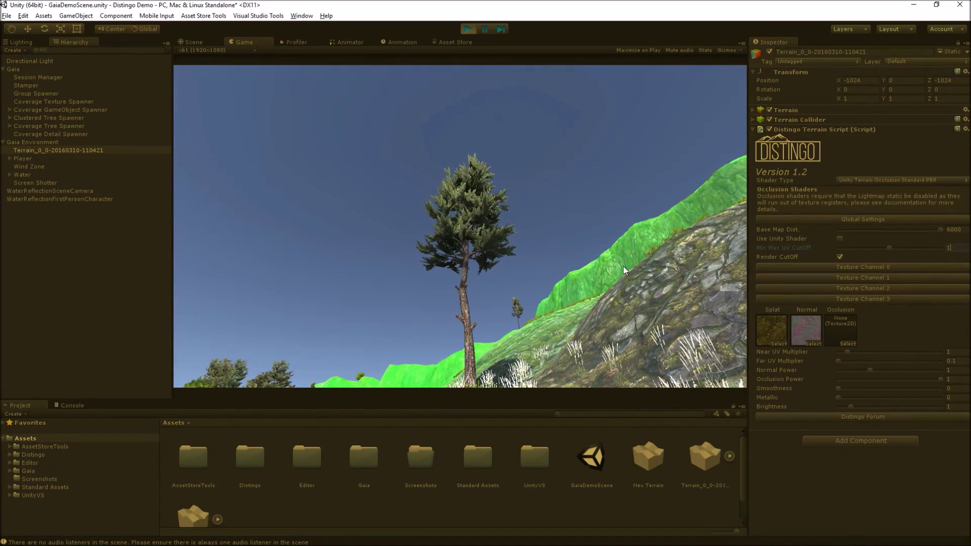
Look over the highlighted cutoff area on the surrounding mountains and turn off Render CutOff in the Gaia terrain's Distingo Global Settings.
{"action": "left_click", "coordinate": [623, 266]}
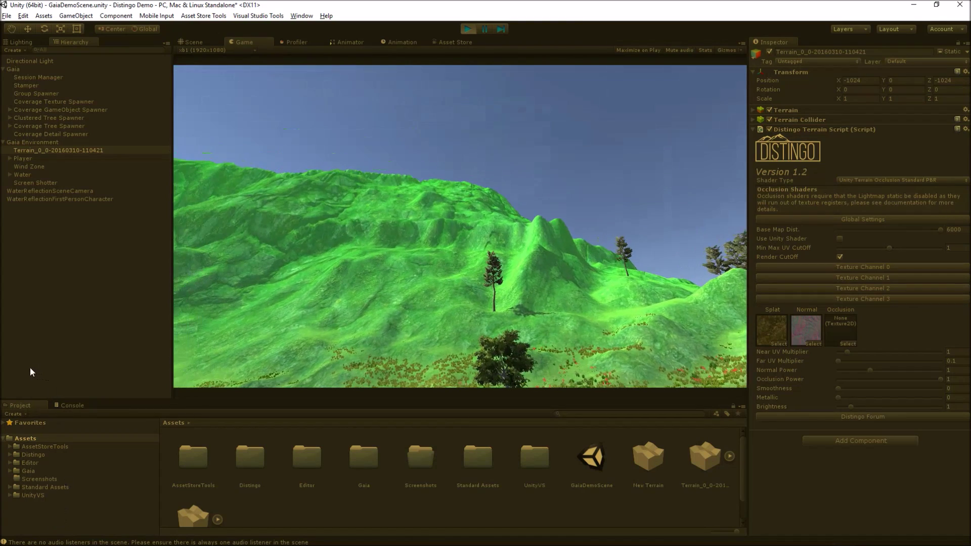
{"action": "left_click", "coordinate": [5, 368]}
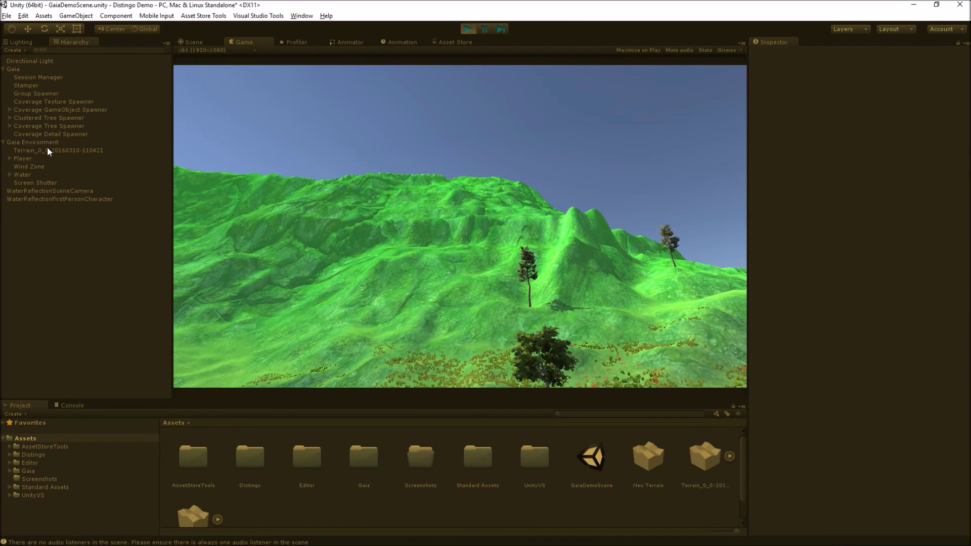
{"action": "left_click", "coordinate": [863, 262]}
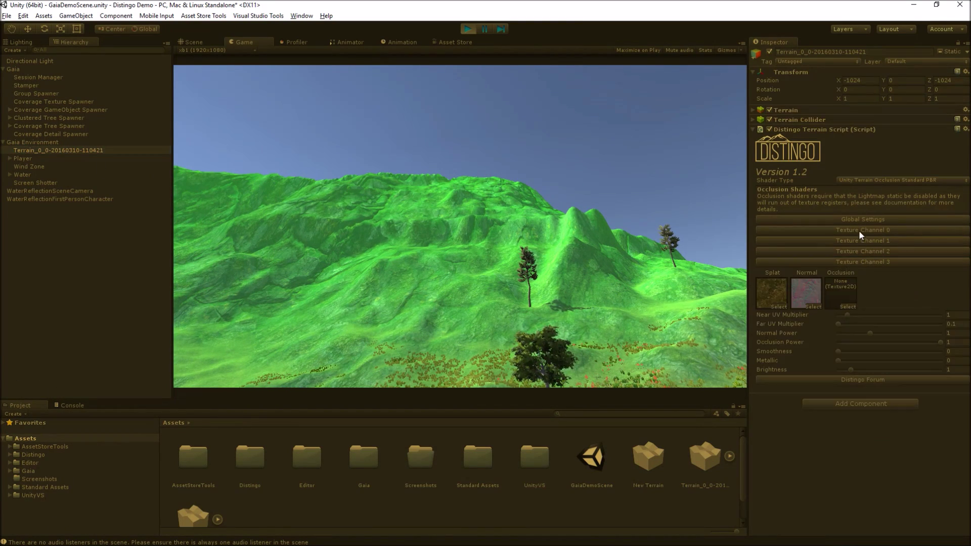
{"action": "left_click", "coordinate": [860, 219]}
{"action": "left_click", "coordinate": [839, 256]}
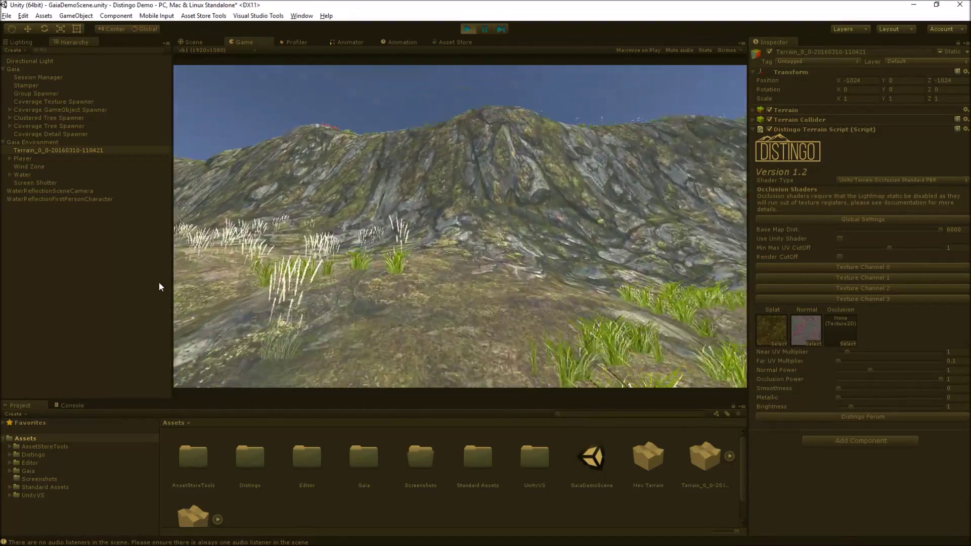
Raise the Normal Power of the Gaia terrain's Texture Channel 3 through 1.4 and 1.6 to 1.92.
{"action": "left_click", "coordinate": [89, 150]}
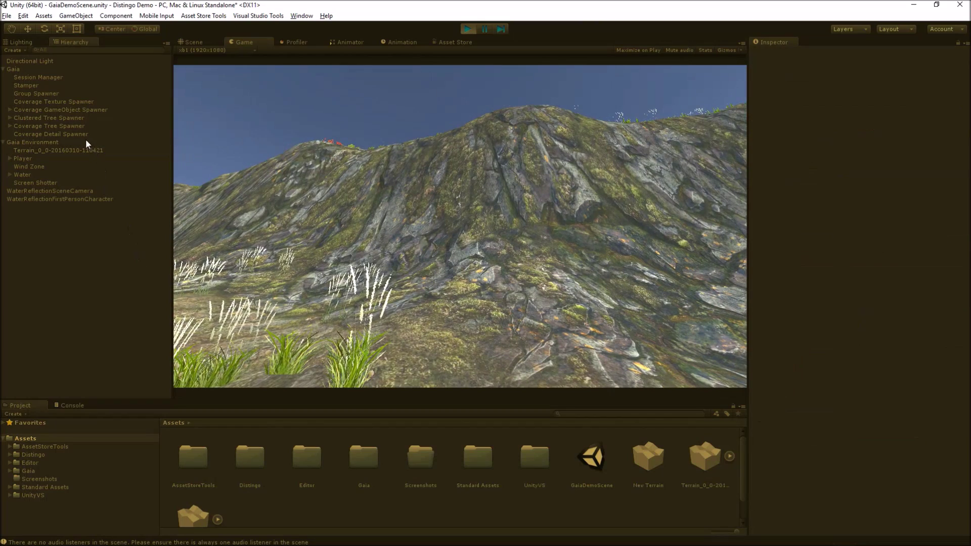
{"action": "left_click", "coordinate": [847, 261]}
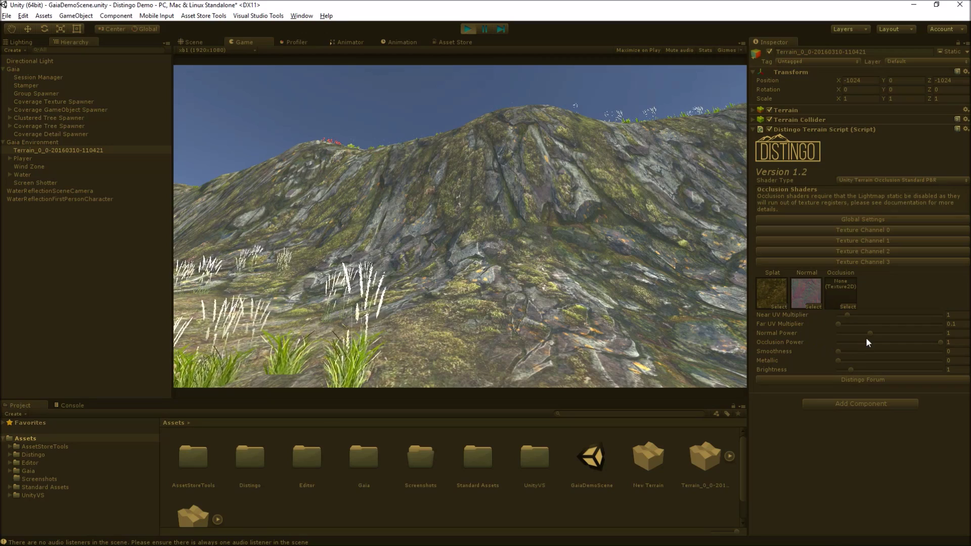
{"action": "left_click_drag", "start_coordinate": [868, 334], "coordinate": [883, 334]}
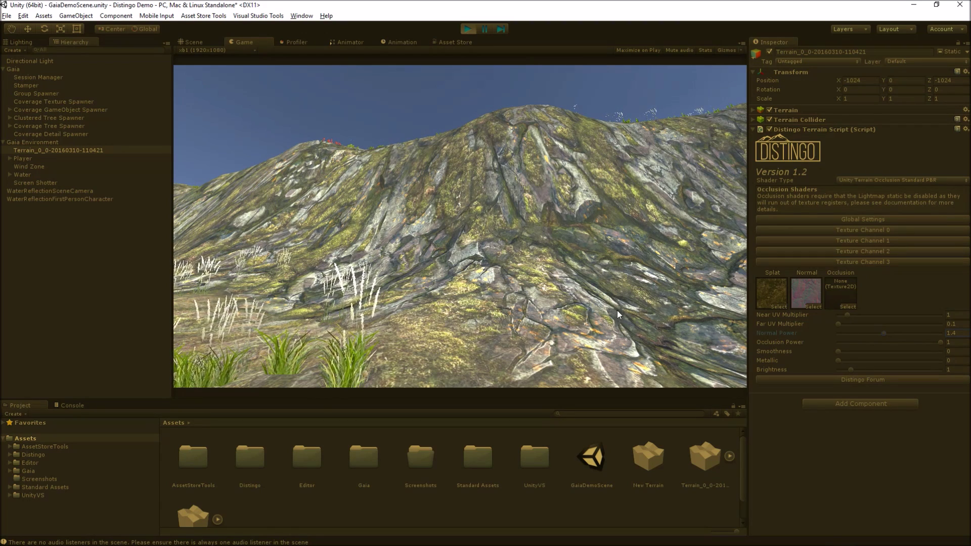
{"action": "left_click_drag", "start_coordinate": [884, 335], "coordinate": [891, 335]}
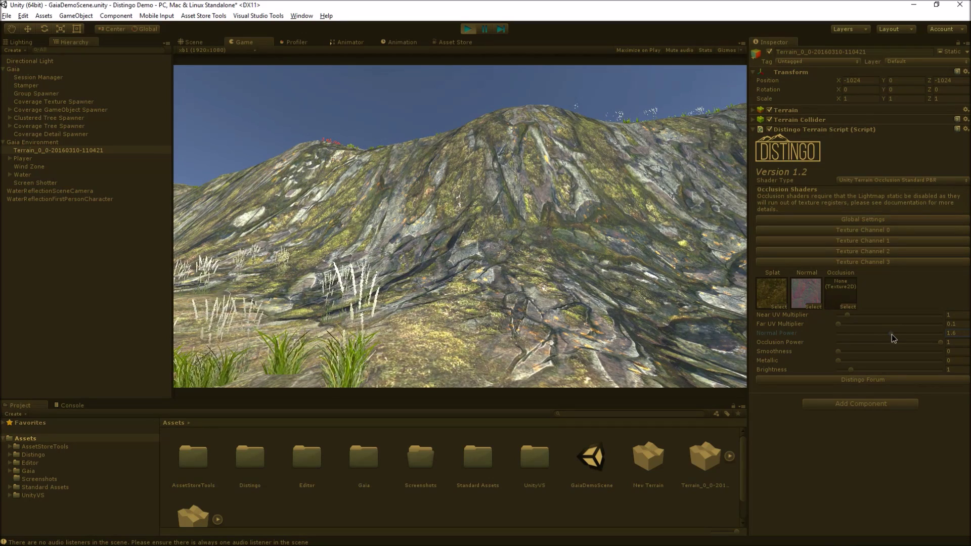
{"action": "mouse_move", "coordinate": [891, 335]}
{"action": "left_mouse_down"}
{"action": "mouse_move", "coordinate": [914, 335]}
{"action": "mouse_move", "coordinate": [905, 335]}
{"action": "left_mouse_up"}
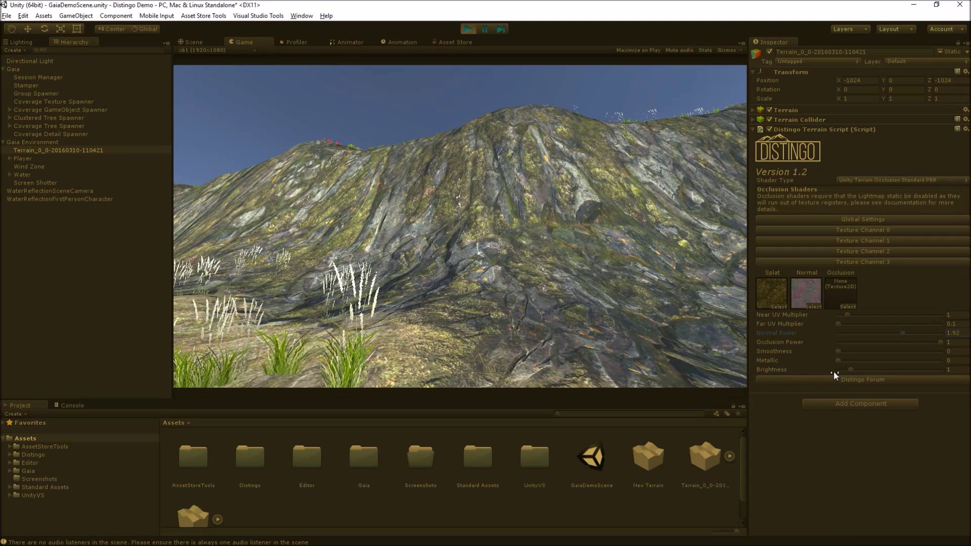
Try a higher Brightness on Texture Channel 3, return it to 1, and set Normal Power to 1.5.
{"action": "left_click_drag", "start_coordinate": [851, 370], "coordinate": [861, 370]}
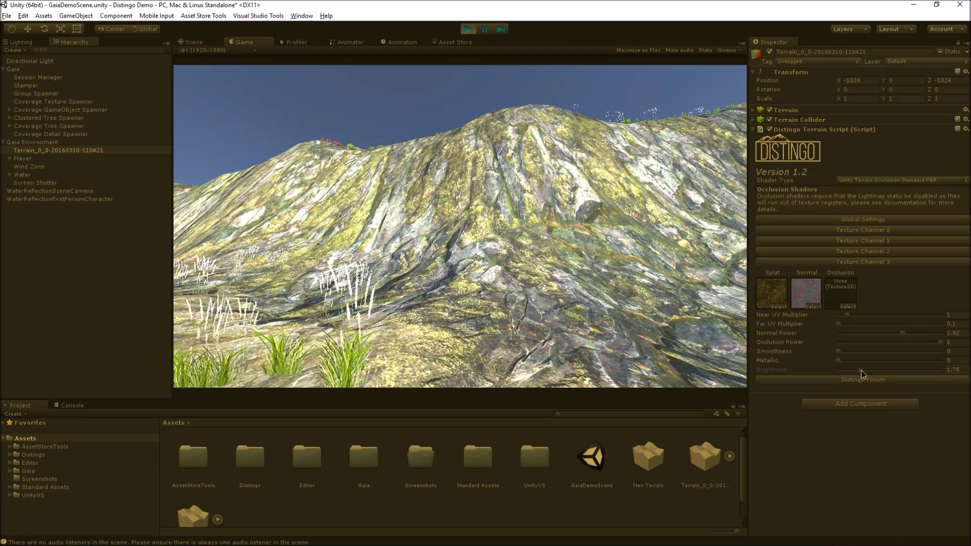
{"action": "type", "text": "1"}
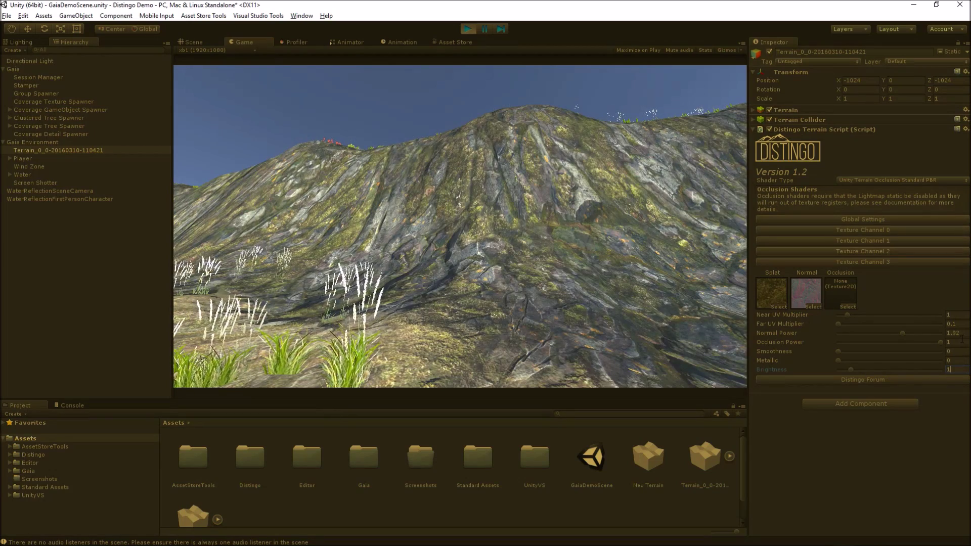
{"action": "type", "text": "1"}
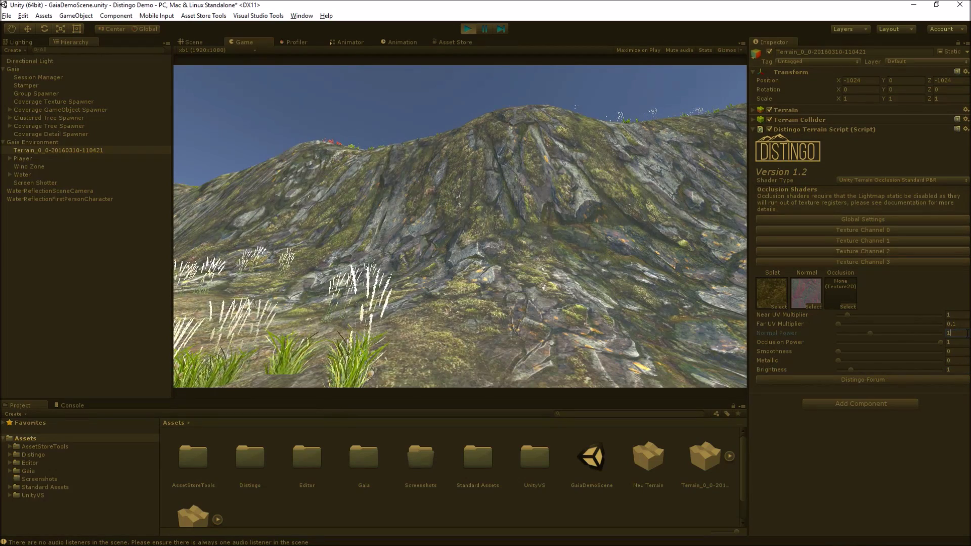
{"action": "type", "text": ".5"}
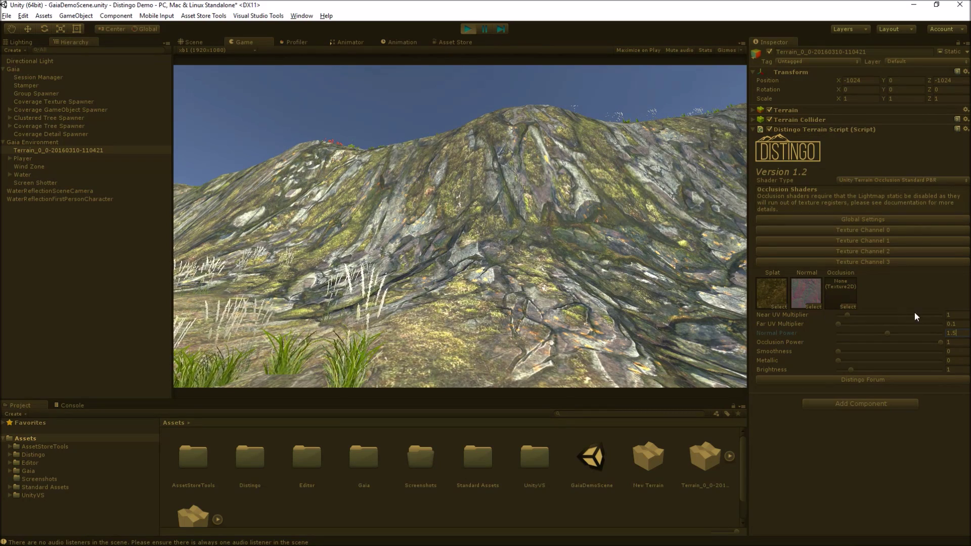
Search the textures for "rock" and assign the near-white Rock_GuiMossyR... map as the Occlusion texture of Texture Channel 3.
{"action": "left_click", "coordinate": [847, 306]}
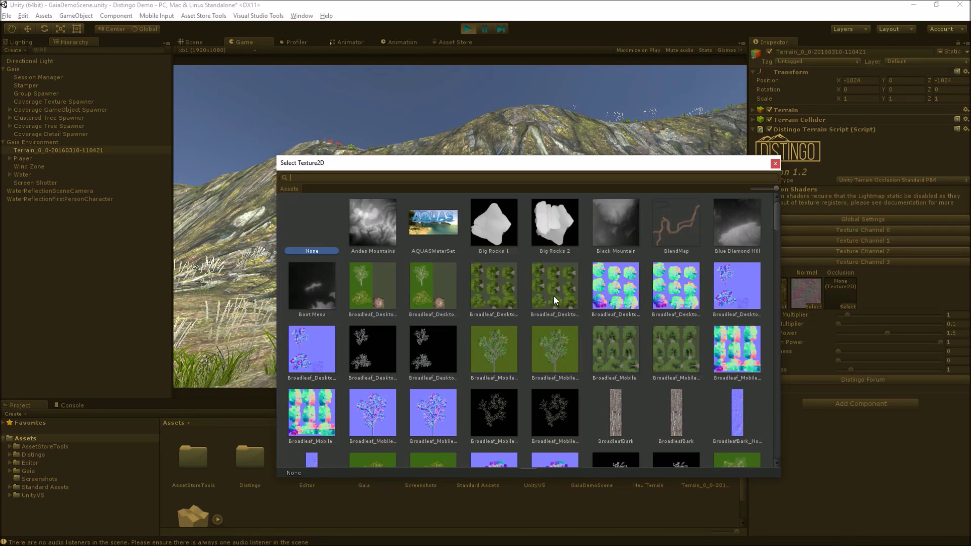
{"action": "type", "text": "roc"}
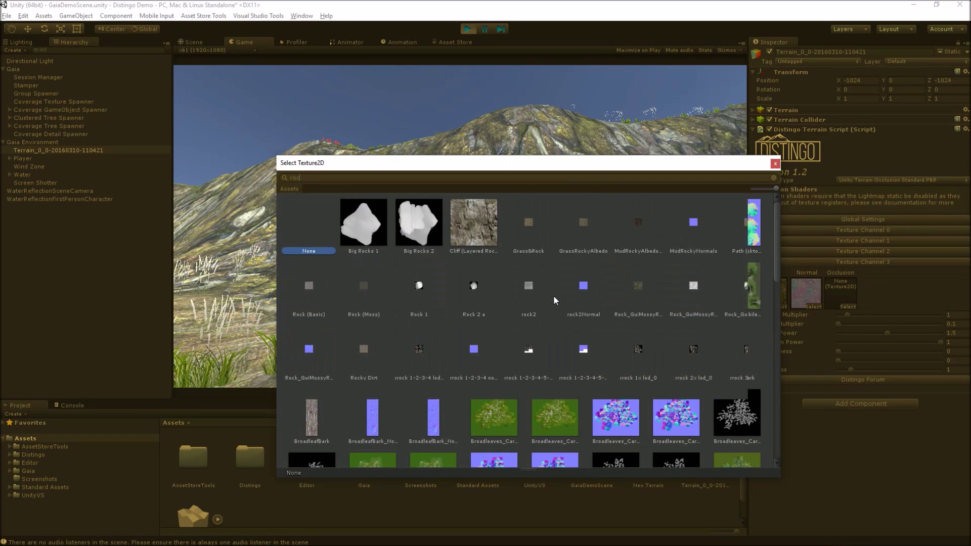
{"action": "type", "text": "k"}
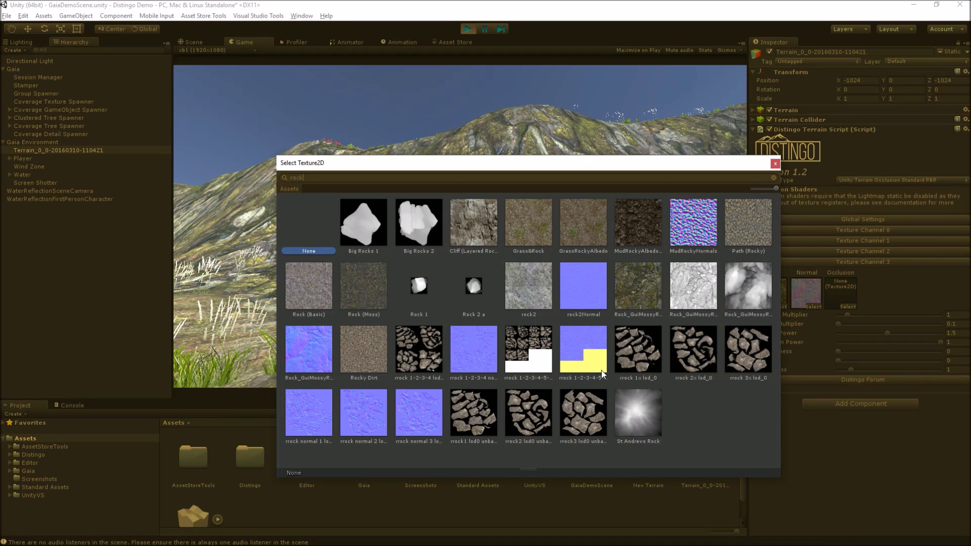
{"action": "double_click", "coordinate": [687, 292]}
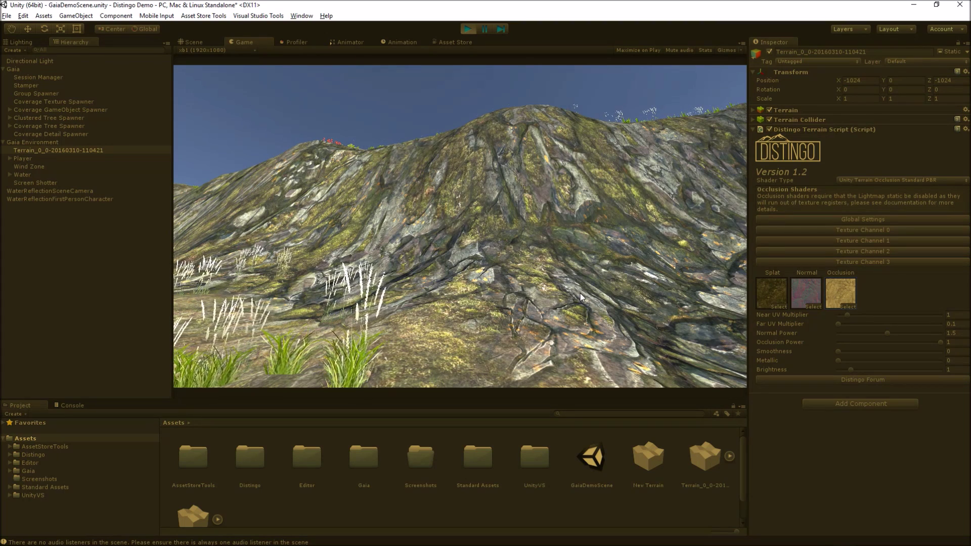
Walk the player across the hillside to examine the rock texture up close and on the distant mountain.
{"action": "left_click", "coordinate": [623, 335]}
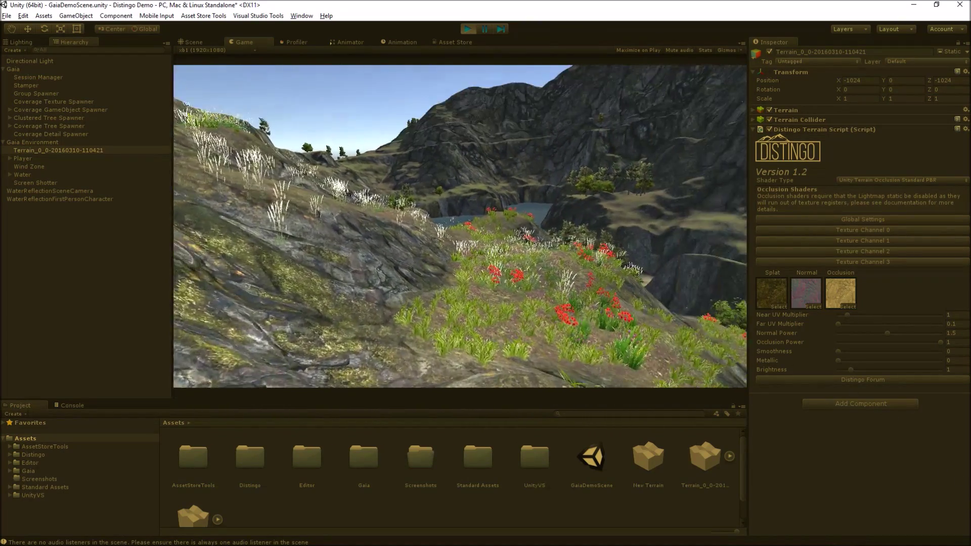
{"action": "key", "text": "w"}
{"action": "key", "text": "Escape"}
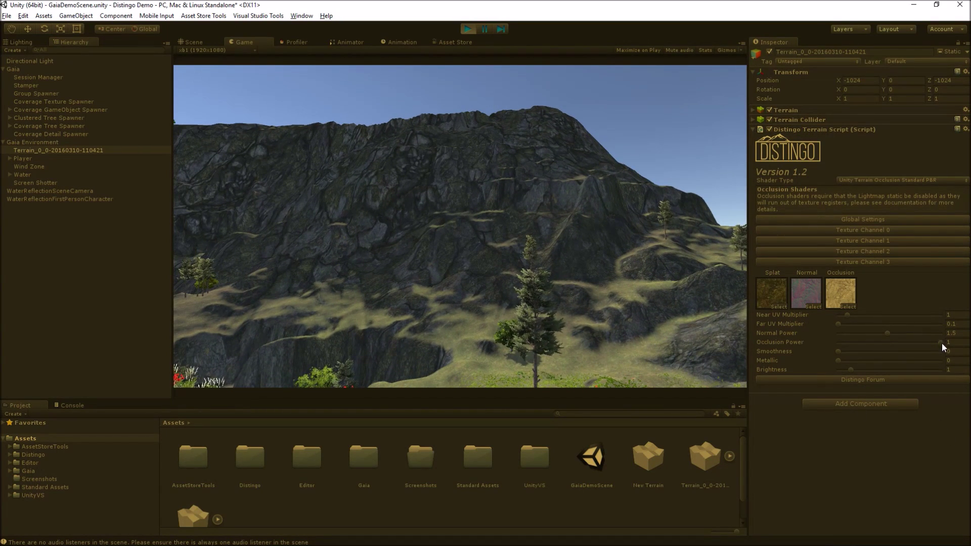
Try lower Occlusion Power values on Texture Channel 3, return it to 1, and stop the running scene.
{"action": "left_click_drag", "start_coordinate": [942, 342], "coordinate": [818, 349]}
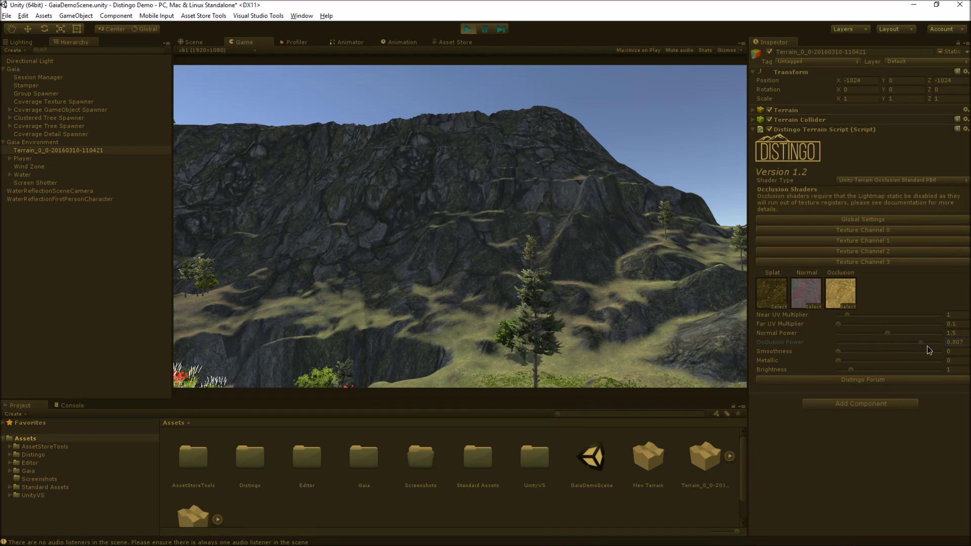
{"action": "left_click_drag", "start_coordinate": [927, 346], "coordinate": [950, 344]}
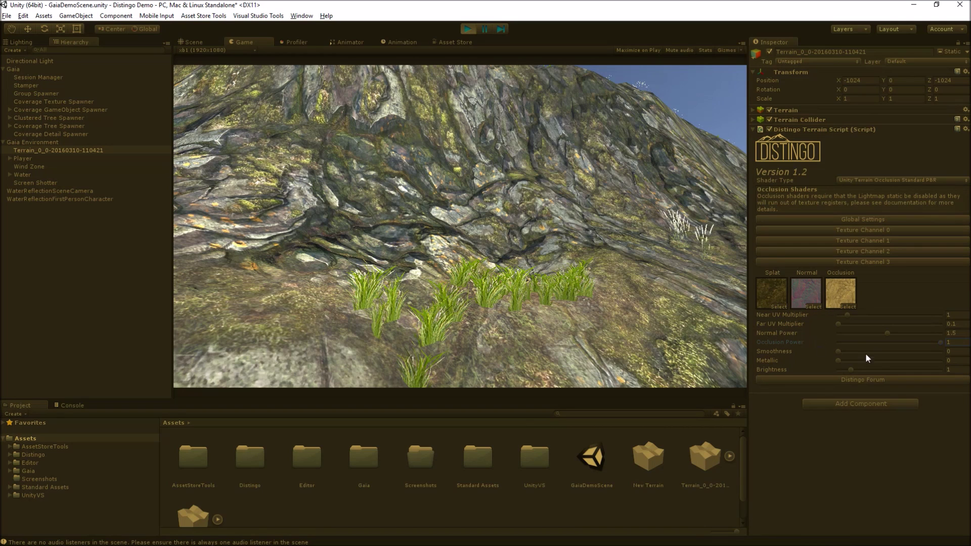
{"action": "left_click_drag", "start_coordinate": [618, 280], "coordinate": [823, 368]}
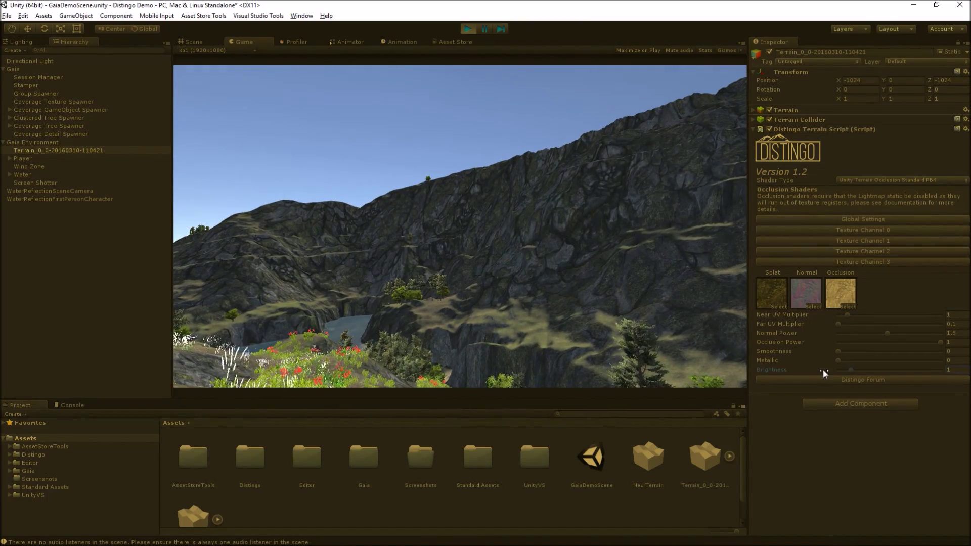
{"action": "left_click", "coordinate": [468, 28]}
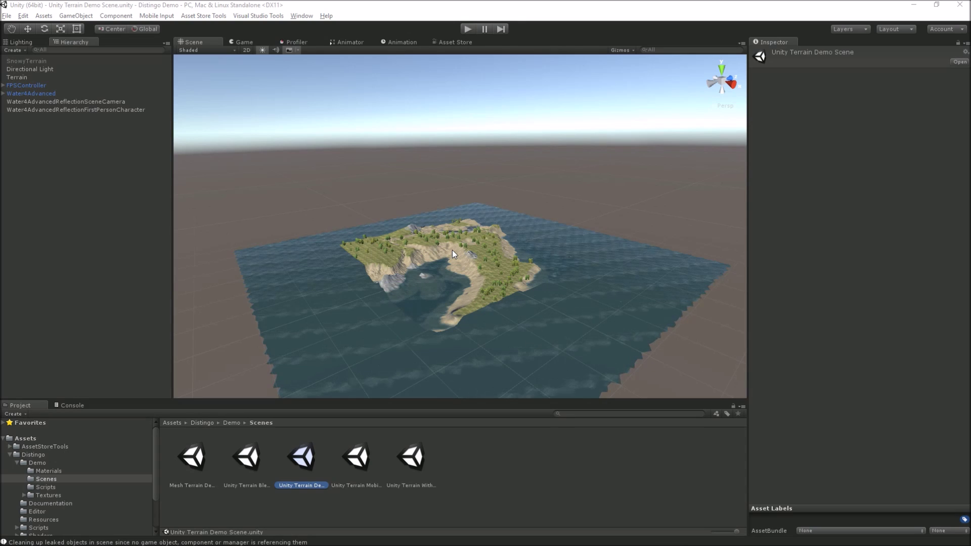
Set both Smoothness and Metallic to 0 on Texture Channel 0 of the Terrain in the Unity Terrain Demo Scene.
{"action": "left_click", "coordinate": [16, 77]}
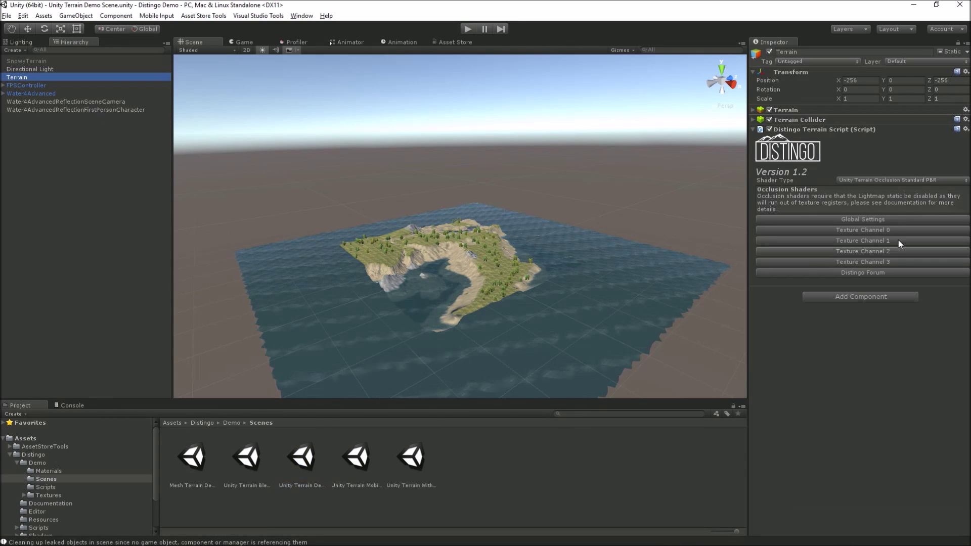
{"action": "left_click", "coordinate": [883, 230]}
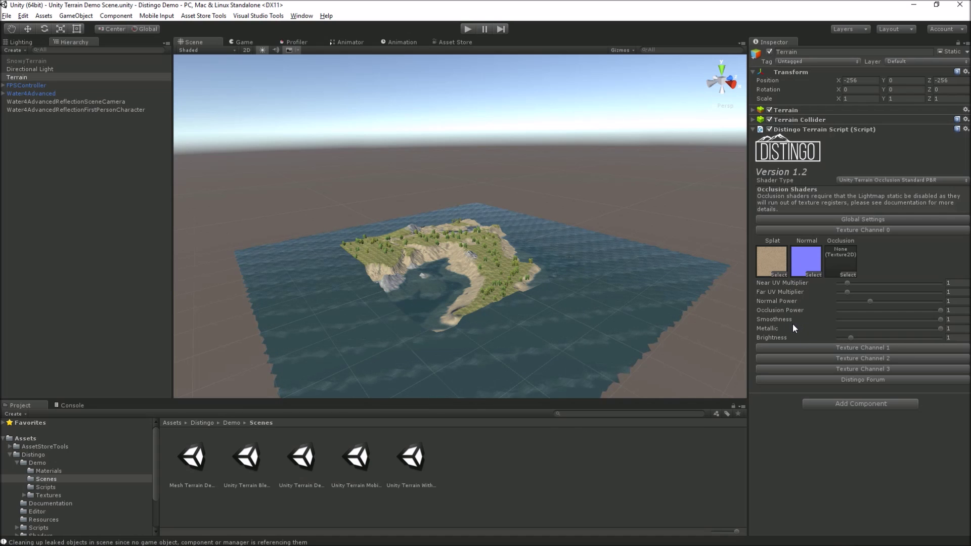
{"action": "left_click_drag", "start_coordinate": [640, 249], "coordinate": [443, 269], "text": "alt"}
{"action": "scroll", "coordinate": [515, 262], "scroll_direction": "up", "scroll_amount": 10}
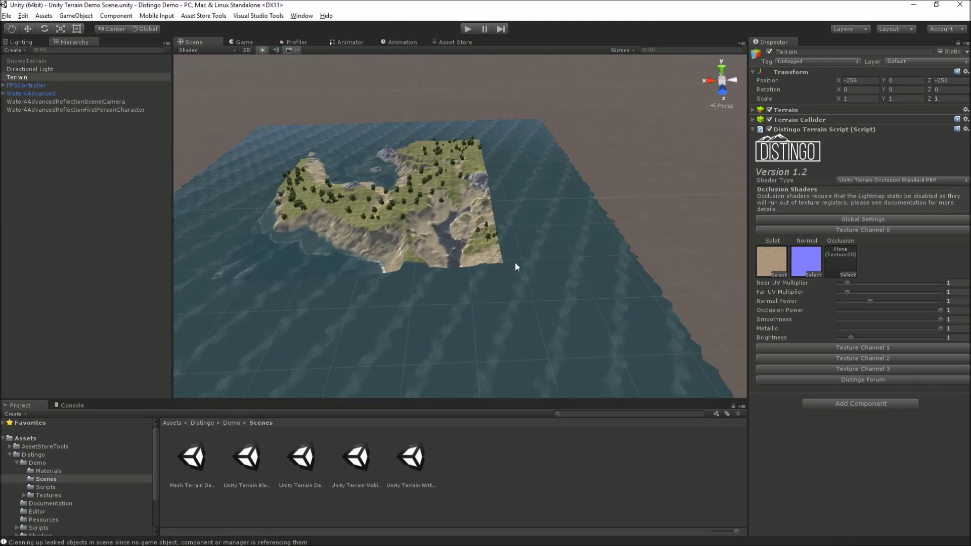
{"action": "scroll", "coordinate": [515, 265], "scroll_direction": "up", "scroll_amount": 5}
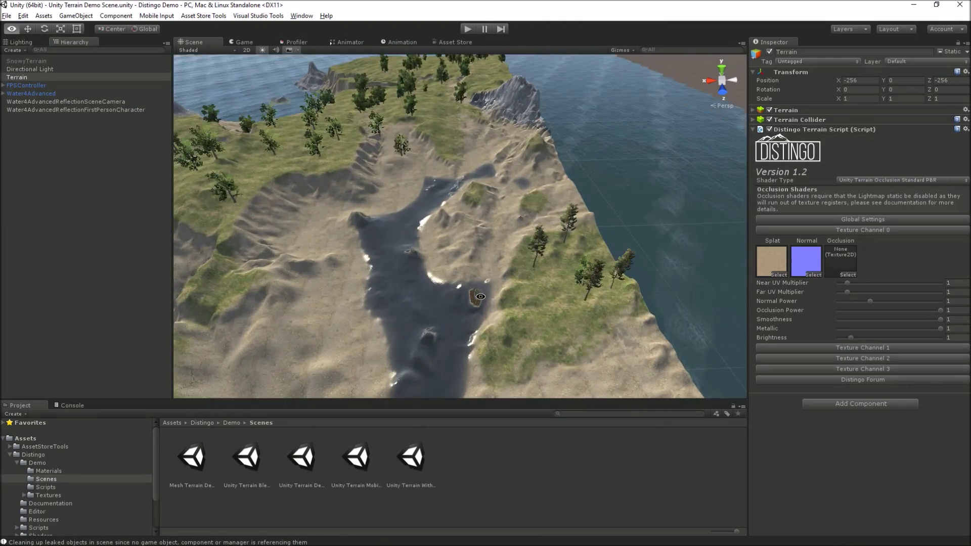
{"action": "left_click_drag", "start_coordinate": [462, 292], "coordinate": [441, 213], "text": "alt"}
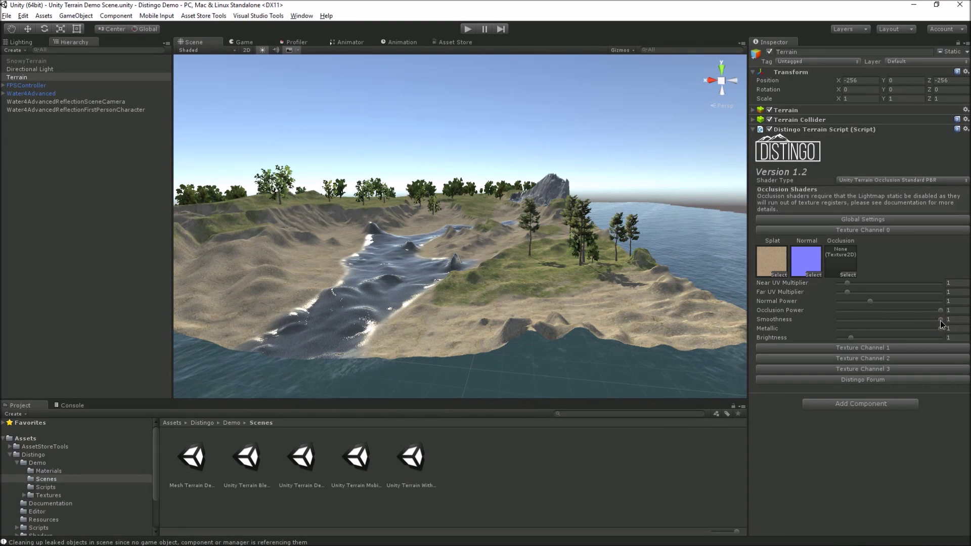
{"action": "left_click_drag", "start_coordinate": [940, 320], "coordinate": [880, 320]}
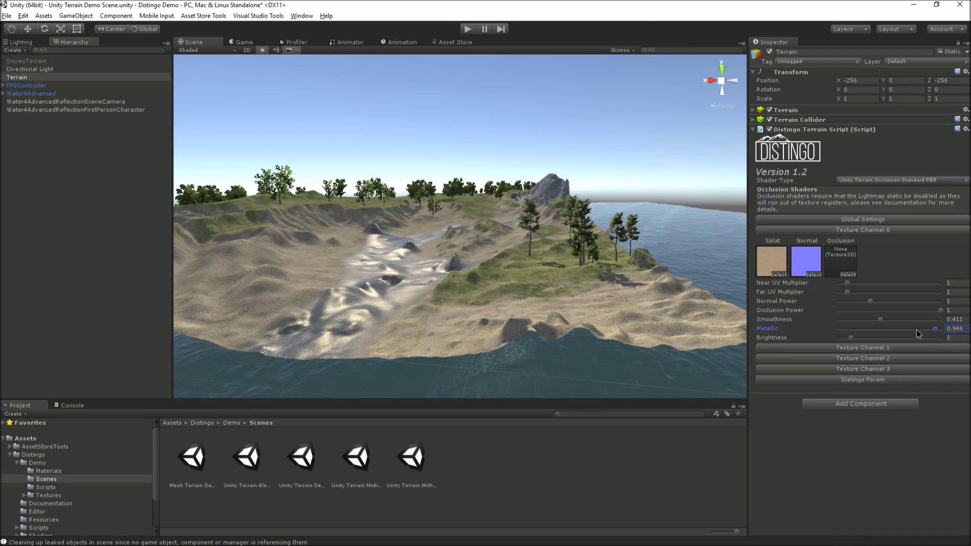
{"action": "left_click_drag", "start_coordinate": [940, 328], "coordinate": [828, 338]}
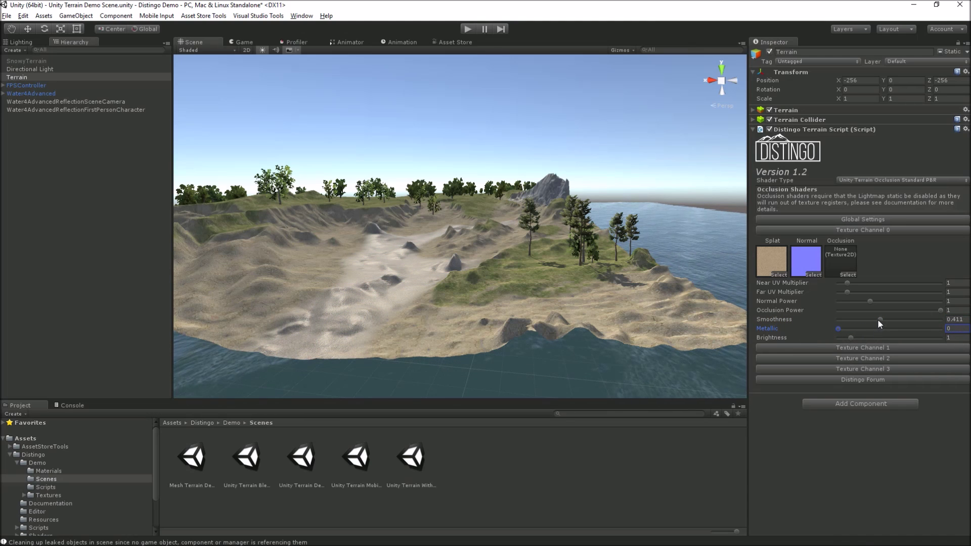
{"action": "left_click_drag", "start_coordinate": [880, 319], "coordinate": [755, 322]}
{"action": "scroll", "coordinate": [614, 315], "scroll_direction": "up", "scroll_amount": 5}
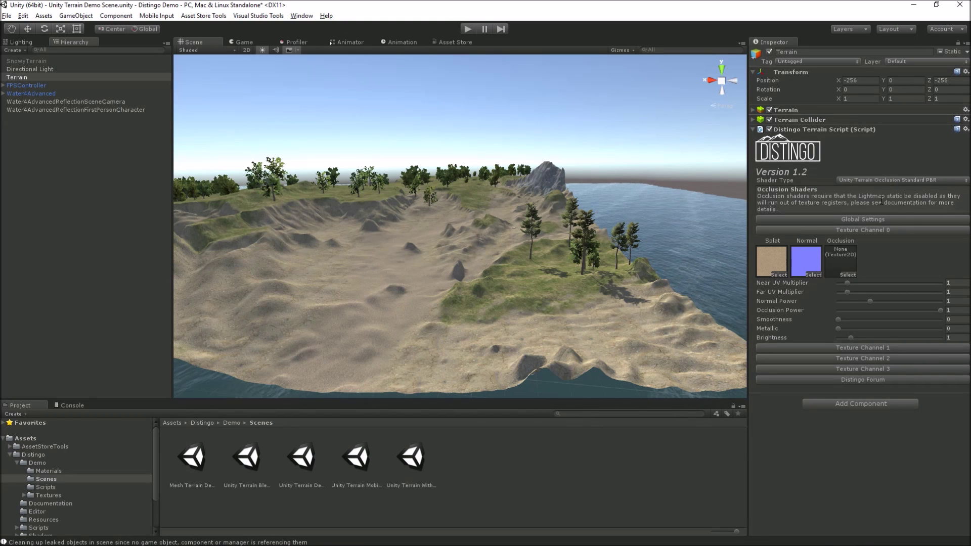
Try the Unity Terrain Blend Standard PBR shader type on the terrain and switch back to Unity Terrain Occlusion Standard PBR.
{"action": "left_click", "coordinate": [891, 184]}
{"action": "left_click", "coordinate": [893, 180]}
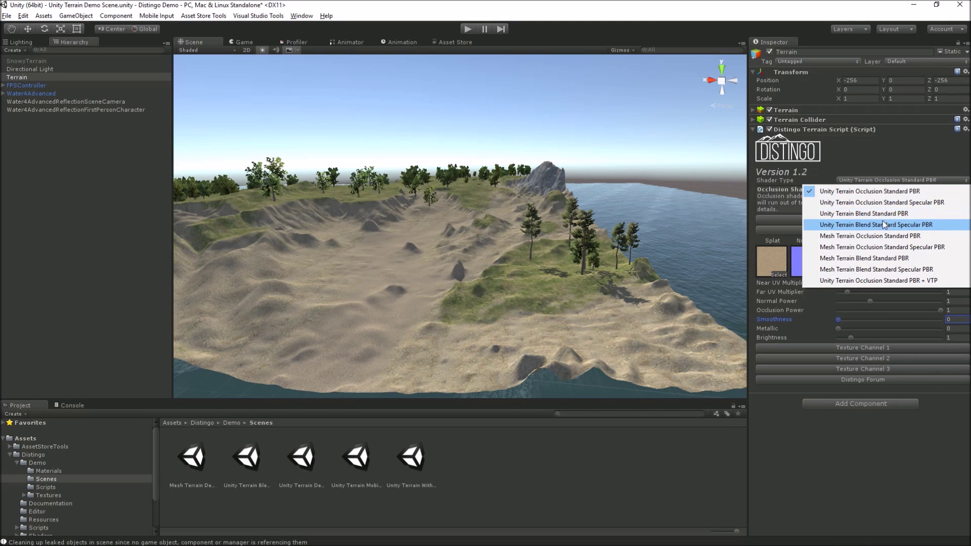
{"action": "left_click", "coordinate": [881, 215]}
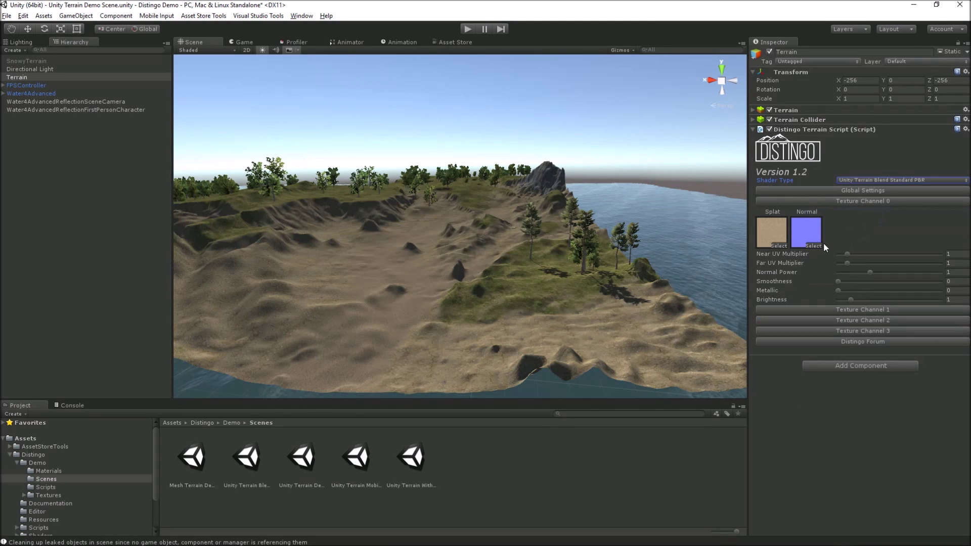
{"action": "left_click", "coordinate": [861, 182]}
{"action": "left_click", "coordinate": [870, 191]}
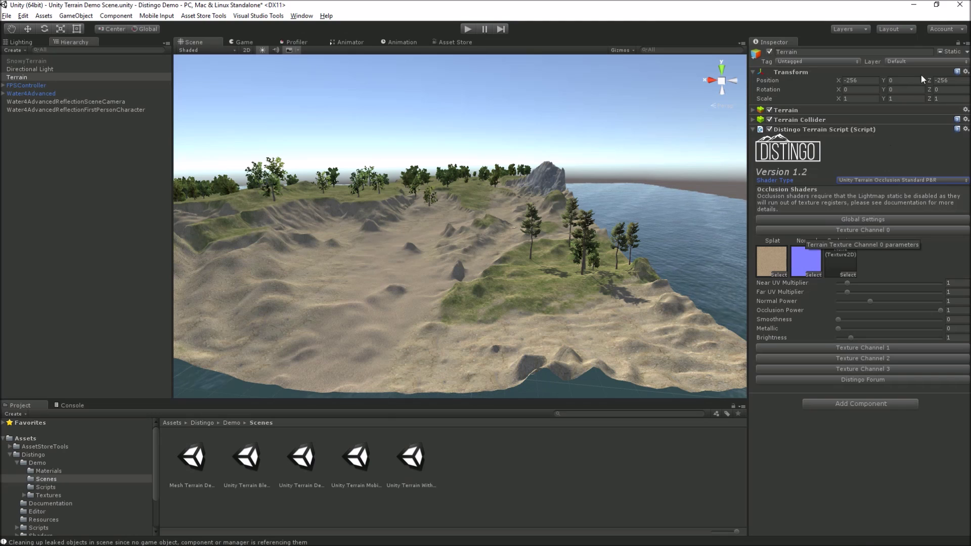
Check the Terrain's Lightmap Static setting and switch its shader type to Unity Terrain Blend Standard PBR.
{"action": "left_click", "coordinate": [952, 51]}
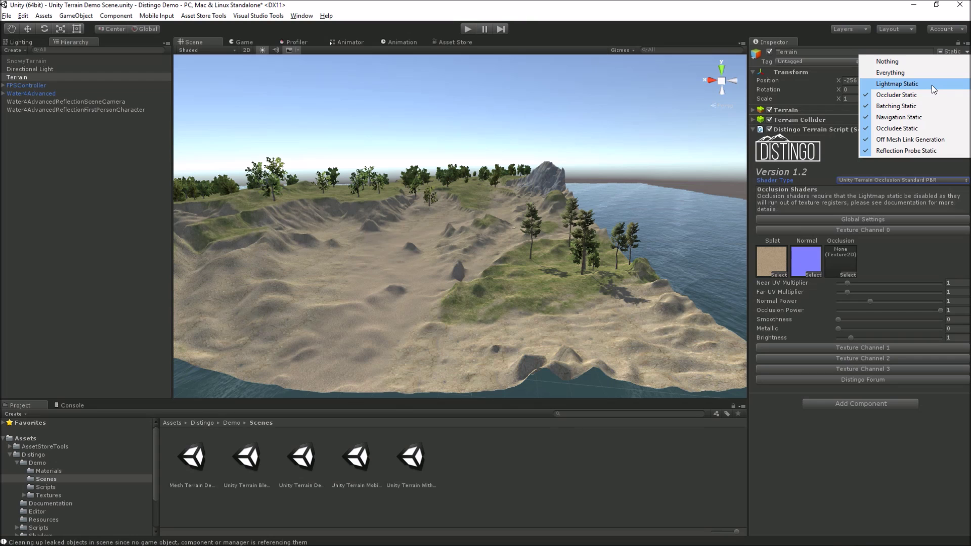
{"action": "left_click", "coordinate": [880, 193]}
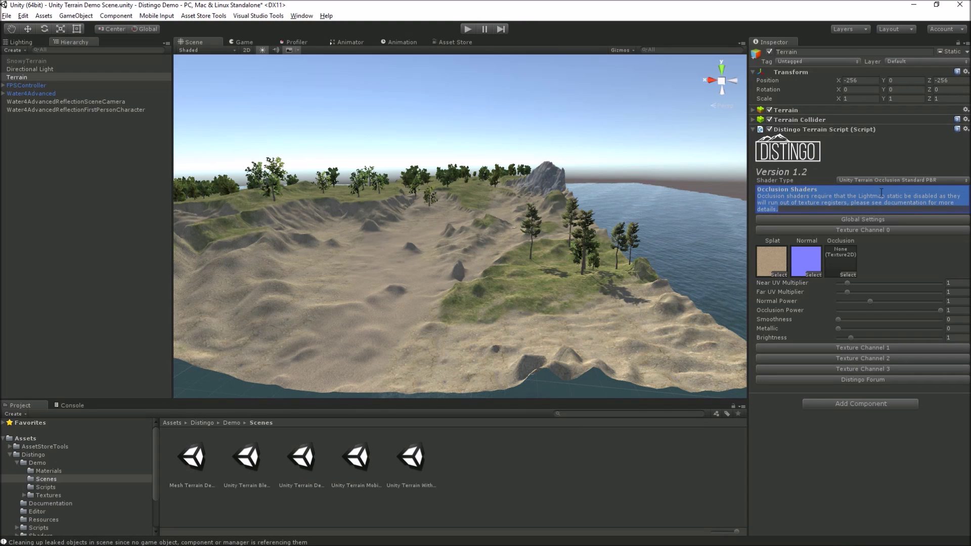
{"action": "left_click", "coordinate": [880, 180]}
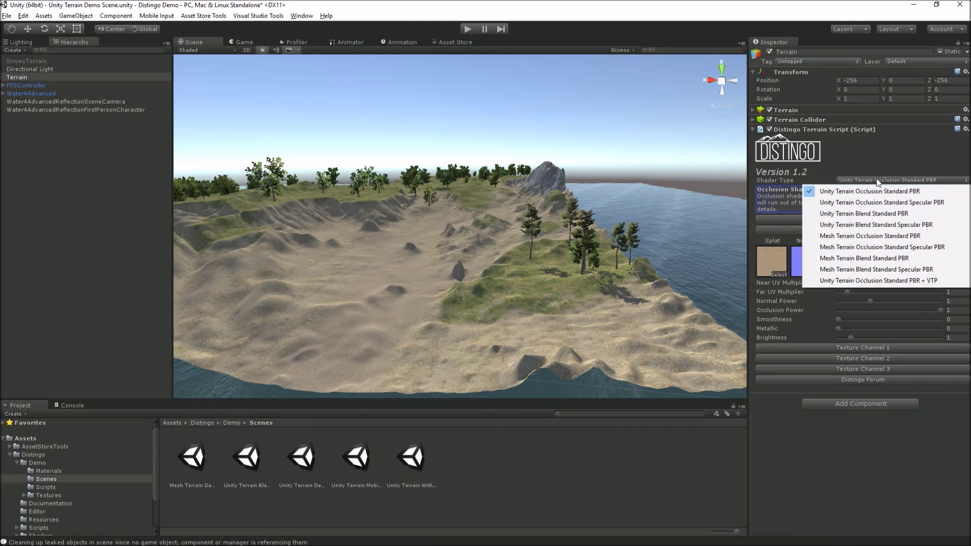
{"action": "left_click", "coordinate": [875, 214]}
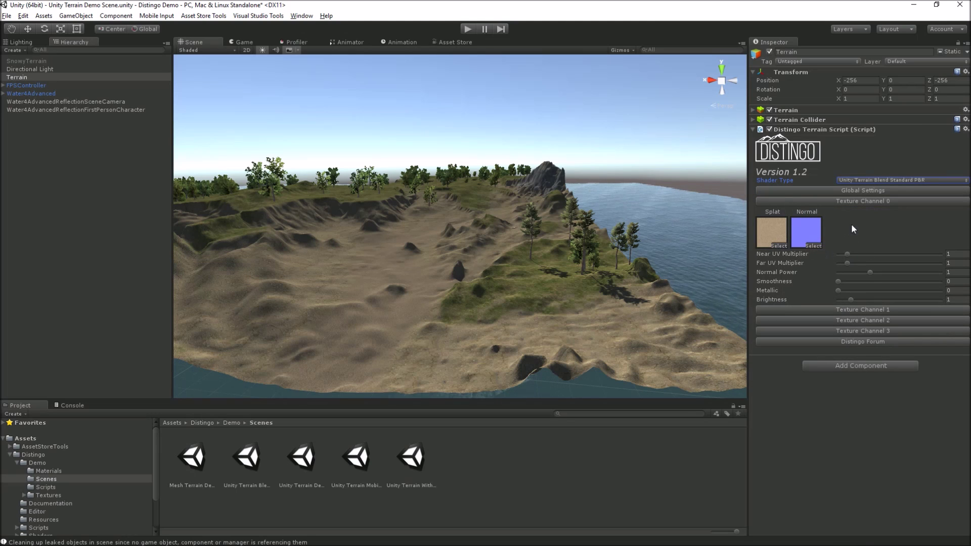
In the terrain's Global Settings, search the textures for "oc" and assign OcclusionMap as the occlusion texture.
{"action": "left_click", "coordinate": [860, 190]}
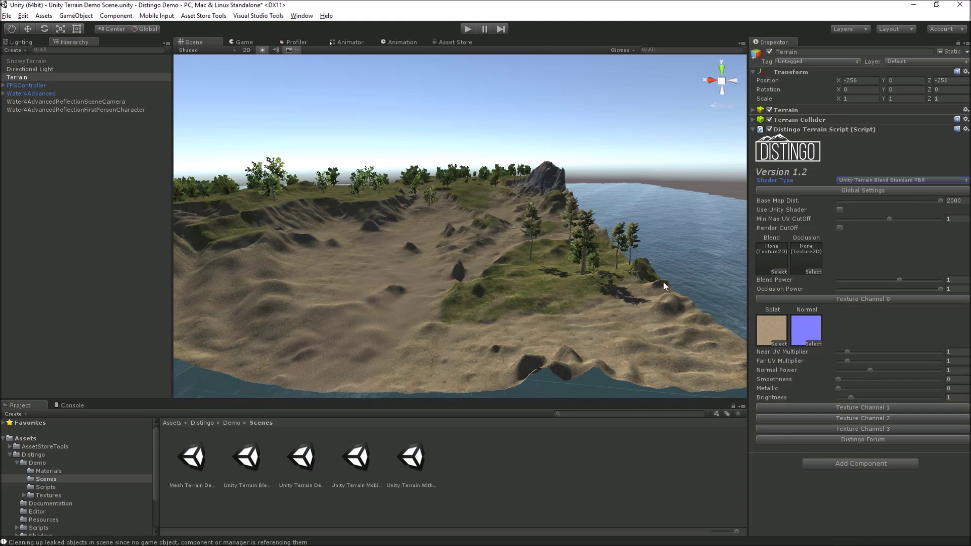
{"action": "left_click_drag", "start_coordinate": [513, 266], "coordinate": [493, 314], "text": "alt"}
{"action": "left_click", "coordinate": [813, 272]}
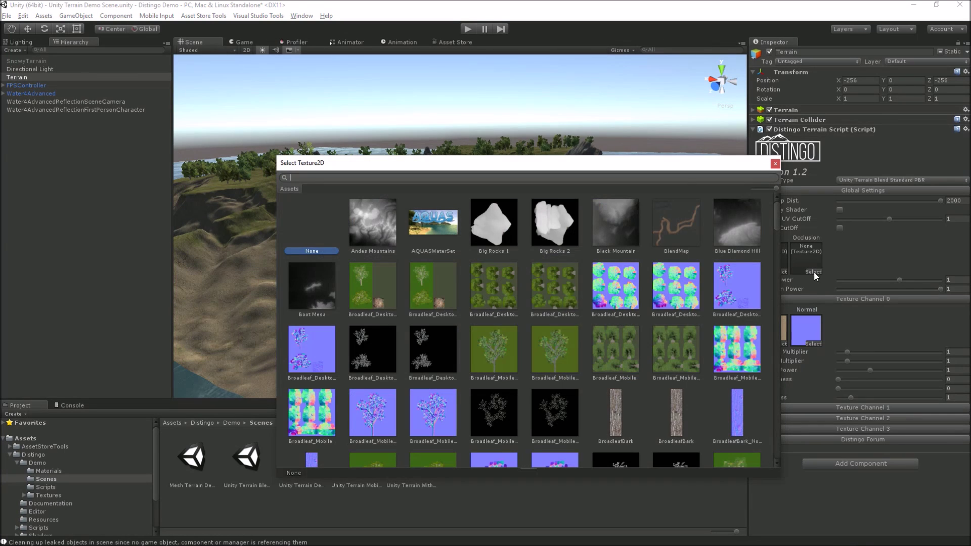
{"action": "scroll", "coordinate": [634, 351], "scroll_direction": "down", "scroll_amount": 10}
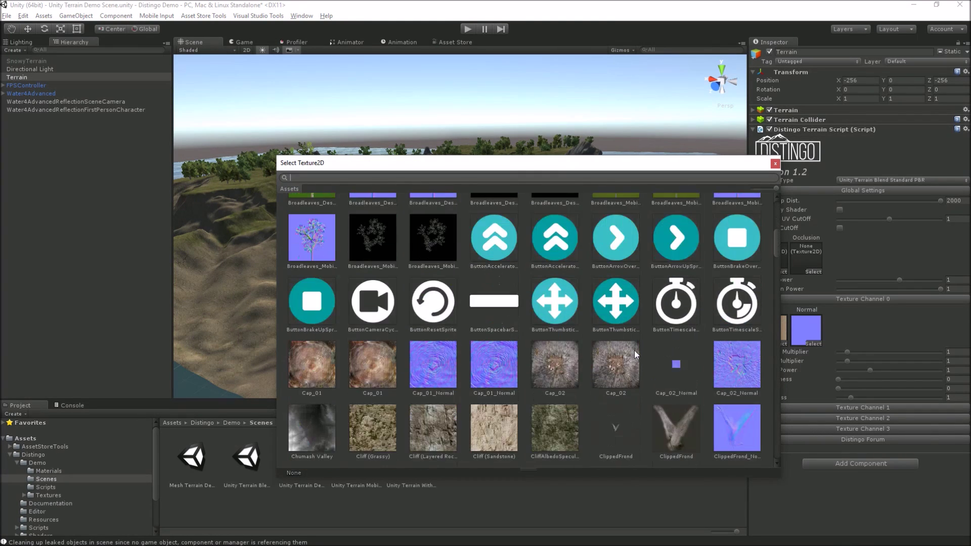
{"action": "scroll", "coordinate": [634, 351], "scroll_direction": "down", "scroll_amount": 10}
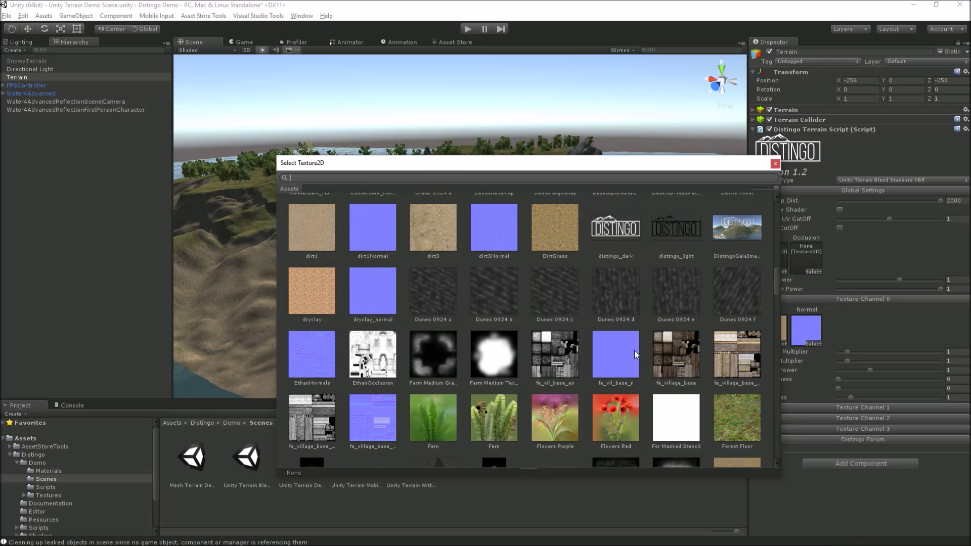
{"action": "type", "text": "oc"}
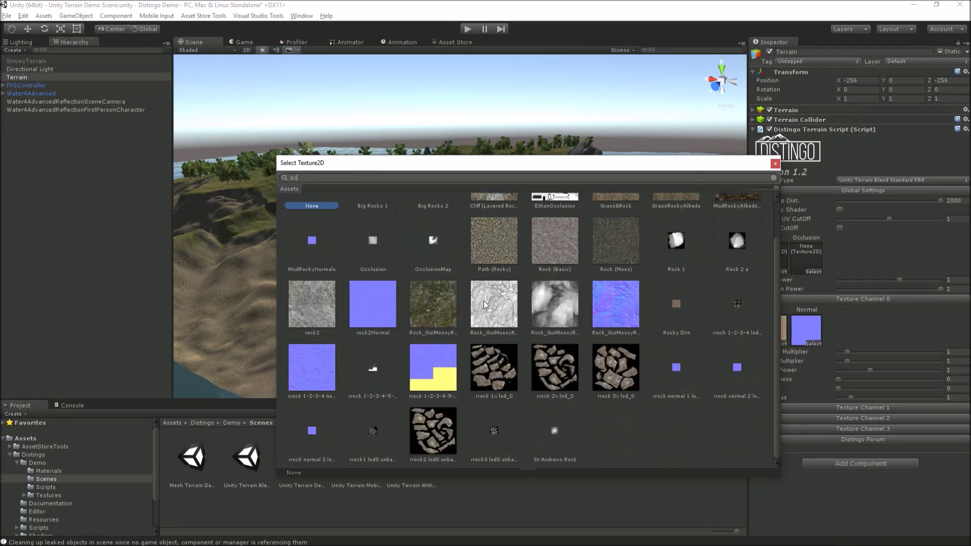
{"action": "double_click", "coordinate": [446, 259]}
{"action": "left_click_drag", "start_coordinate": [454, 237], "coordinate": [491, 312], "text": "alt"}
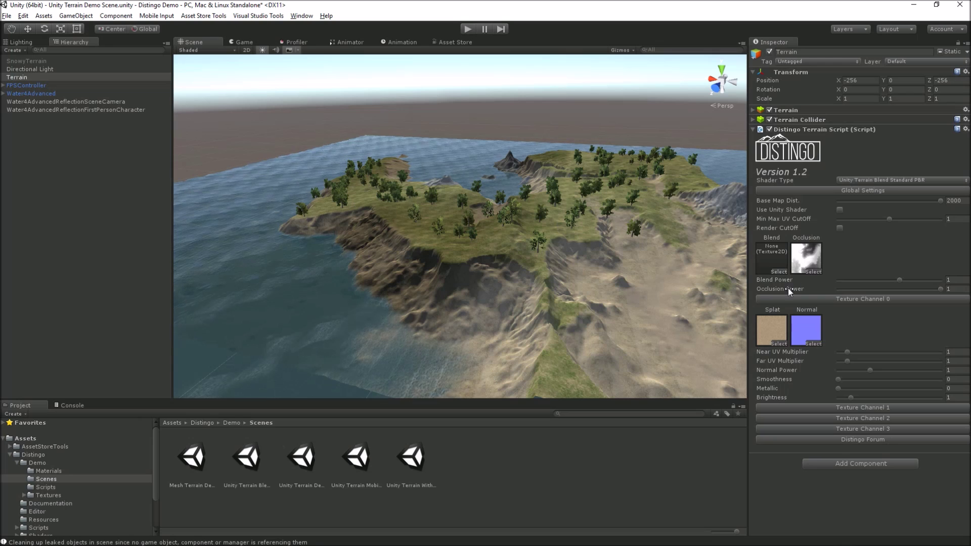
Clear the terrain's global occlusion texture by setting it back to None.
{"action": "left_click", "coordinate": [809, 271]}
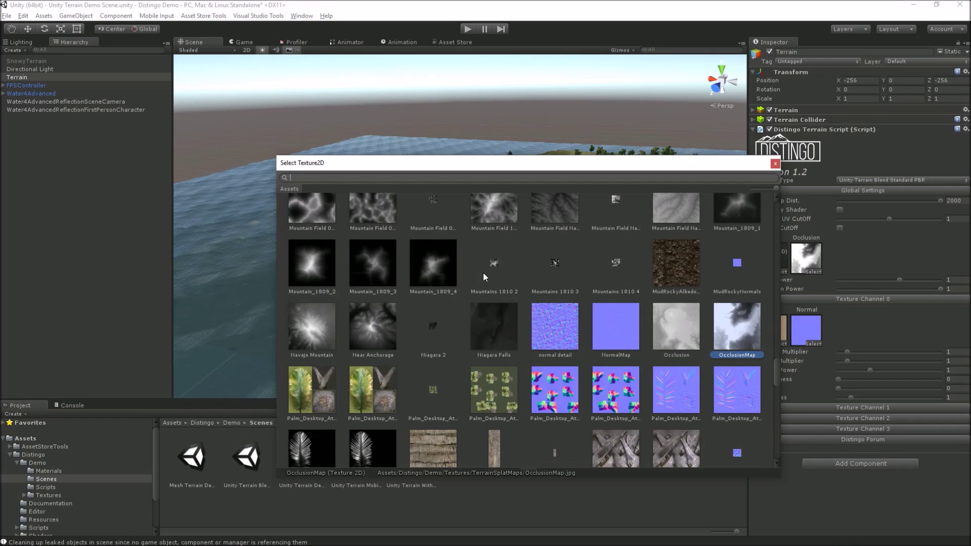
{"action": "type", "text": "none"}
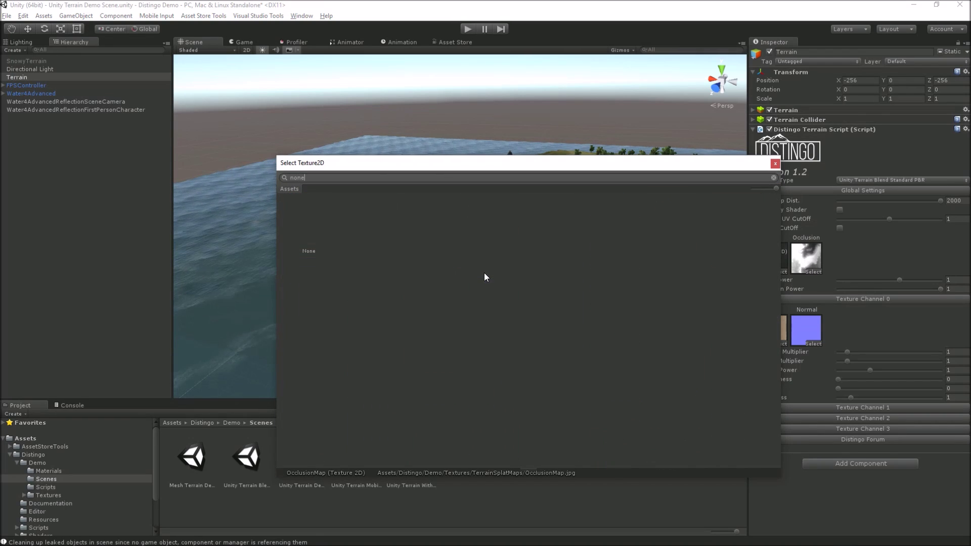
{"action": "key", "text": "Down"}
{"action": "key", "text": "Return"}
{"action": "left_click_drag", "start_coordinate": [484, 275], "coordinate": [481, 223], "text": "alt"}
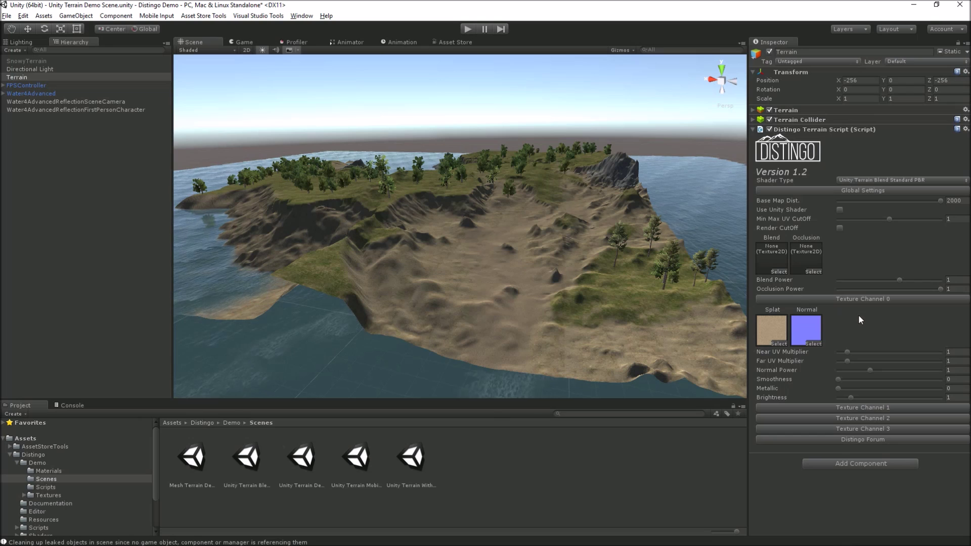
Look at the textures available for the global Blend map without choosing one, and collapse the Global Settings.
{"action": "left_click", "coordinate": [779, 272]}
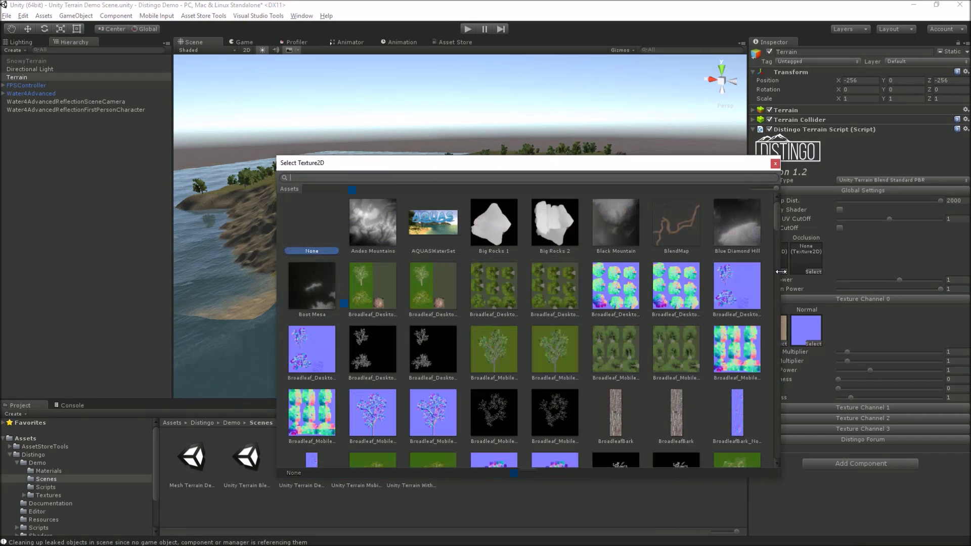
{"action": "left_click", "coordinate": [775, 165]}
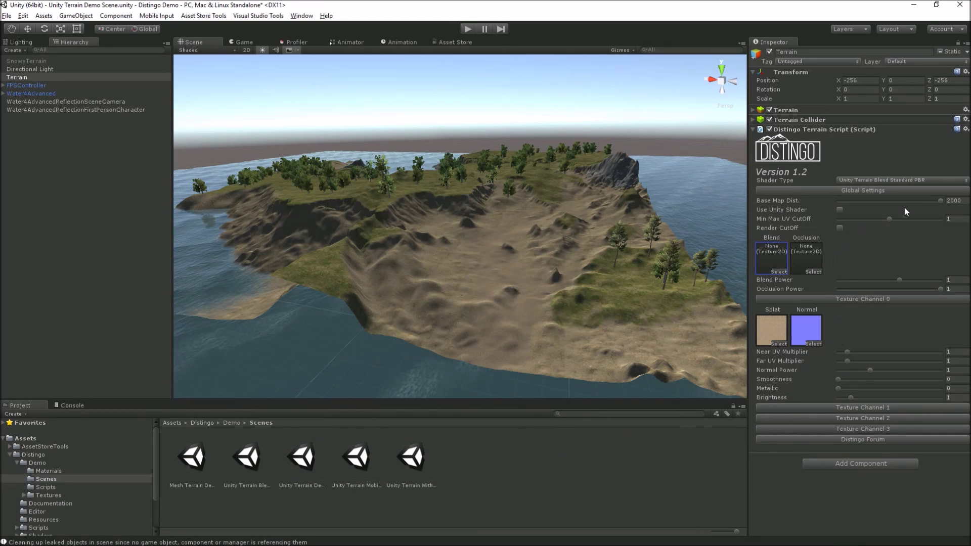
{"action": "left_click", "coordinate": [869, 191]}
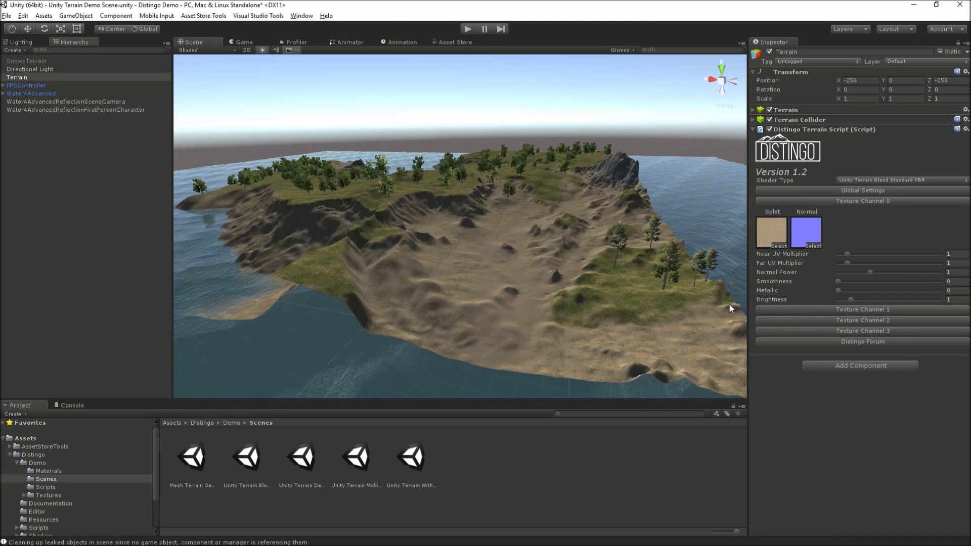
Switch the terrain's shader type to Unity Terrain Occlusion Standard Specular PBR and review the other available shader types.
{"action": "left_click", "coordinate": [882, 179]}
{"action": "left_click", "coordinate": [884, 199]}
{"action": "left_click_drag", "start_coordinate": [629, 306], "coordinate": [632, 273], "text": "alt"}
{"action": "left_click", "coordinate": [891, 181]}
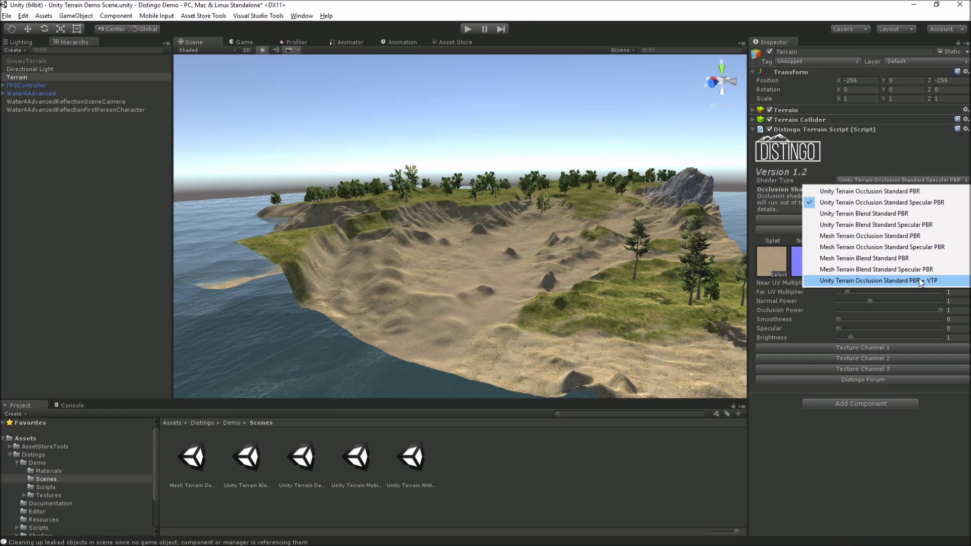
{"action": "left_click", "coordinate": [912, 164]}
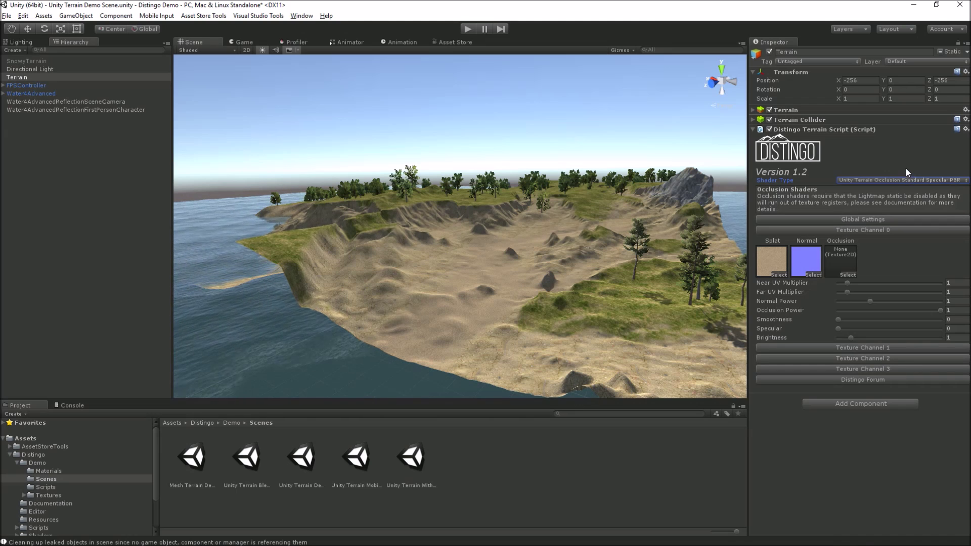
{"action": "left_click", "coordinate": [902, 180]}
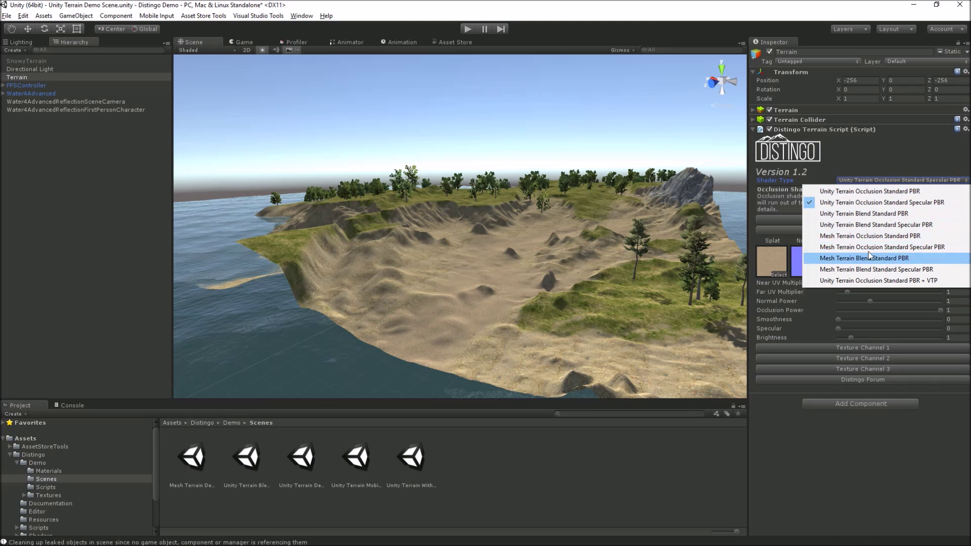
{"action": "left_click", "coordinate": [868, 203]}
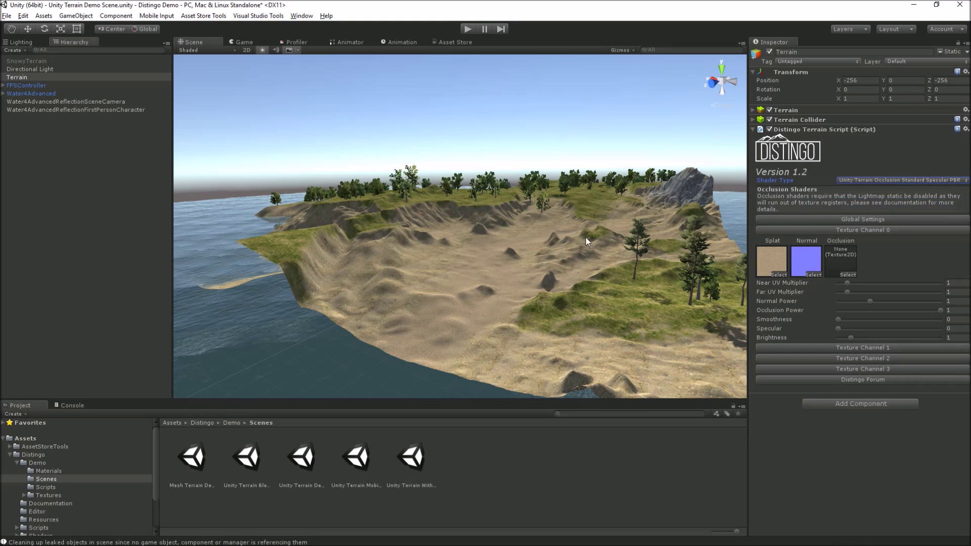
Try the Unity Terrain Occlusion Standard PBR shader for comparison and return to Unity Terrain Occlusion Standard Specular PBR.
{"action": "left_click", "coordinate": [900, 181]}
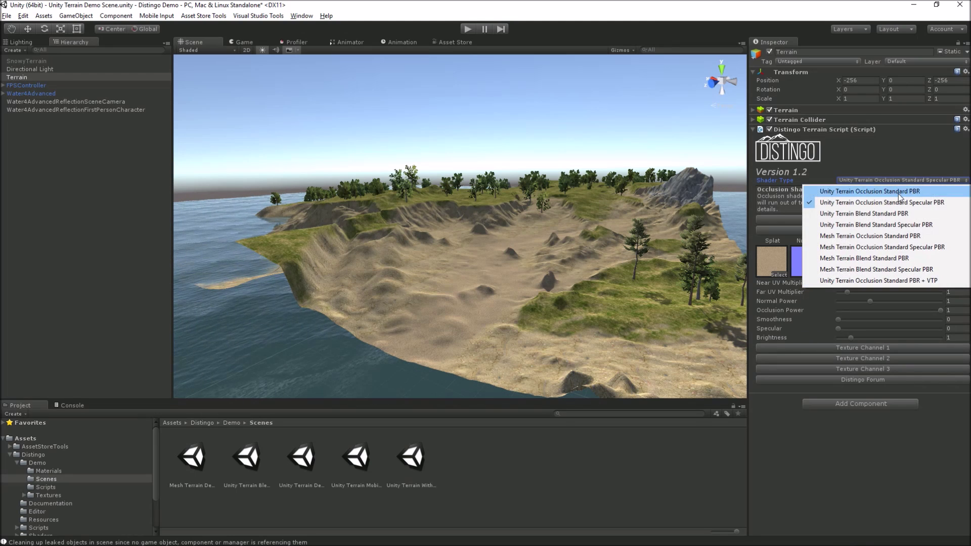
{"action": "left_click", "coordinate": [899, 192]}
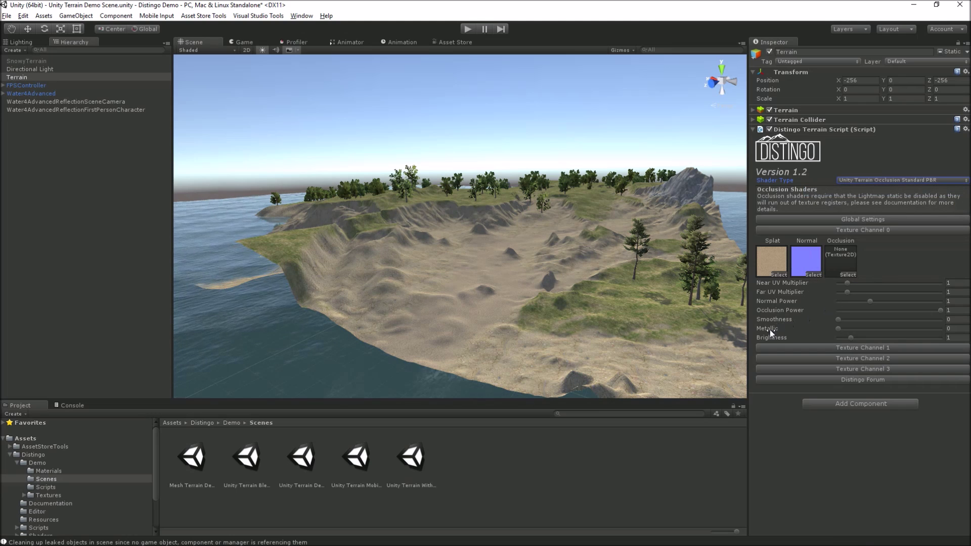
{"action": "left_click", "coordinate": [865, 181]}
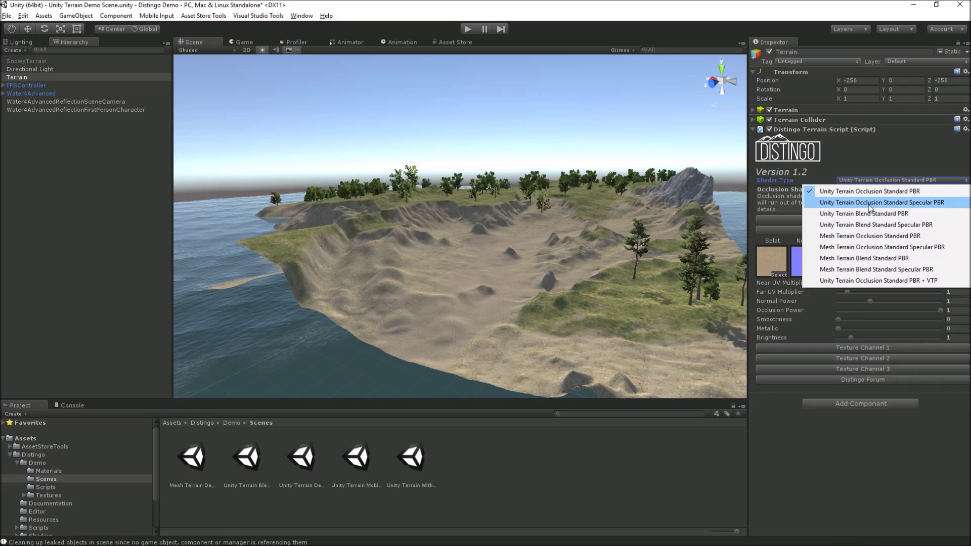
{"action": "left_click", "coordinate": [869, 202]}
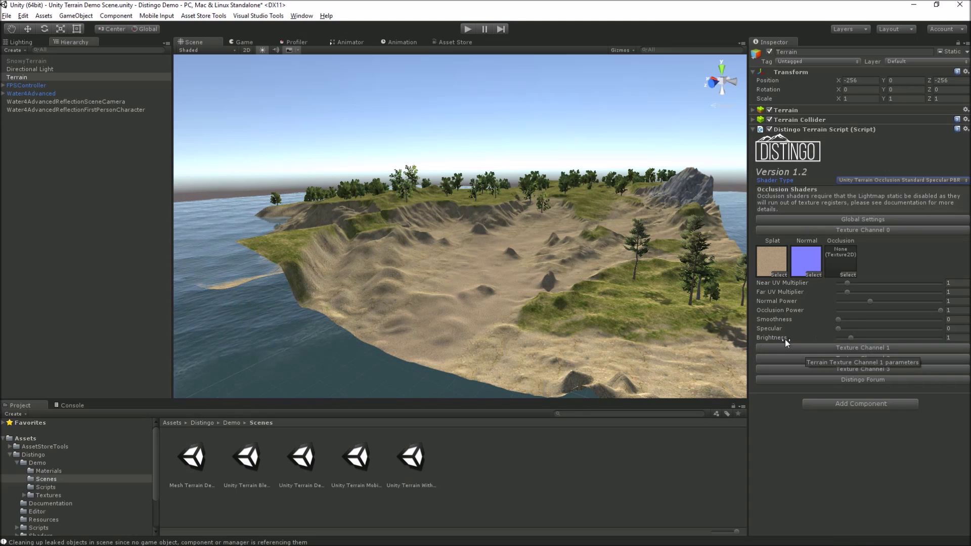
Raise the Smoothness of Texture Channel 0 to 0.797 and view the sand up close.
{"action": "left_click", "coordinate": [839, 332]}
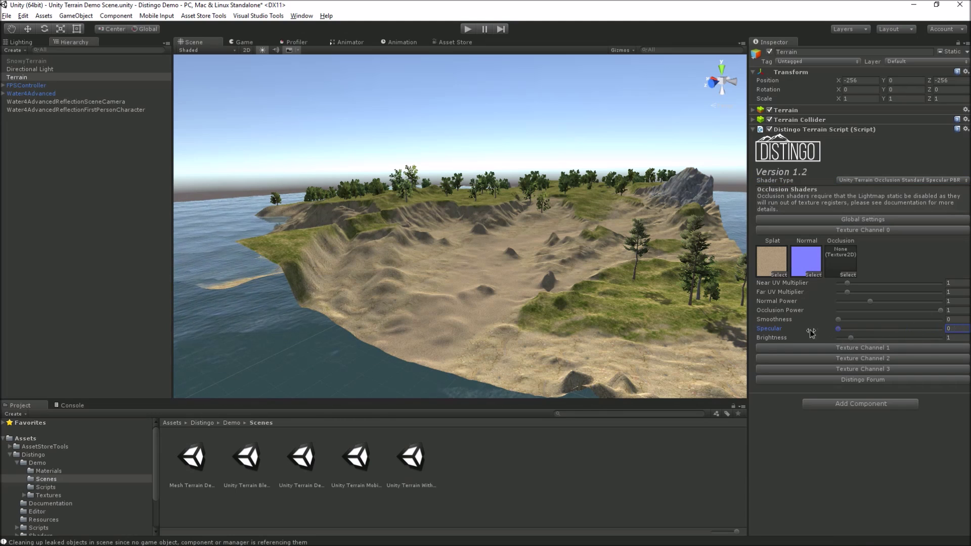
{"action": "left_click_drag", "start_coordinate": [839, 320], "coordinate": [920, 320]}
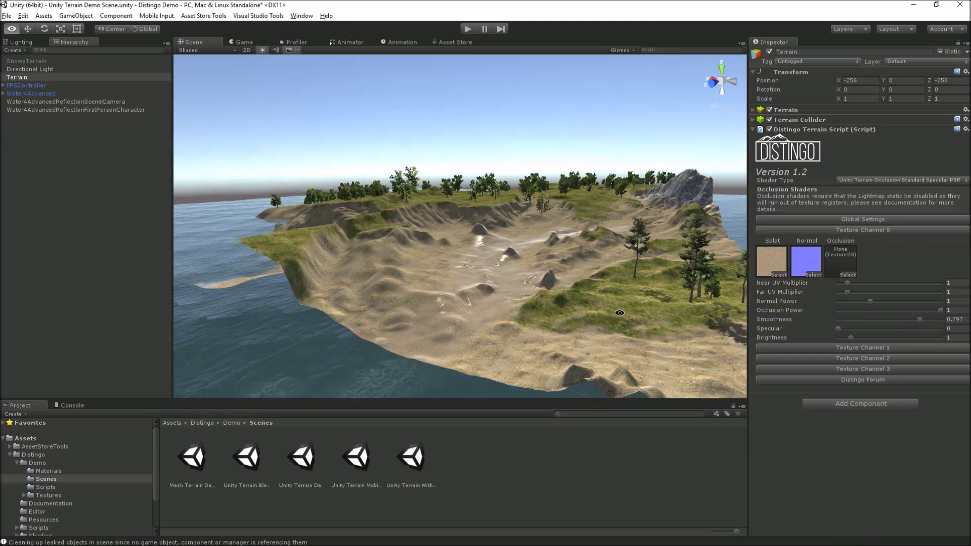
{"action": "right_click_drag", "start_coordinate": [620, 313], "coordinate": [531, 323]}
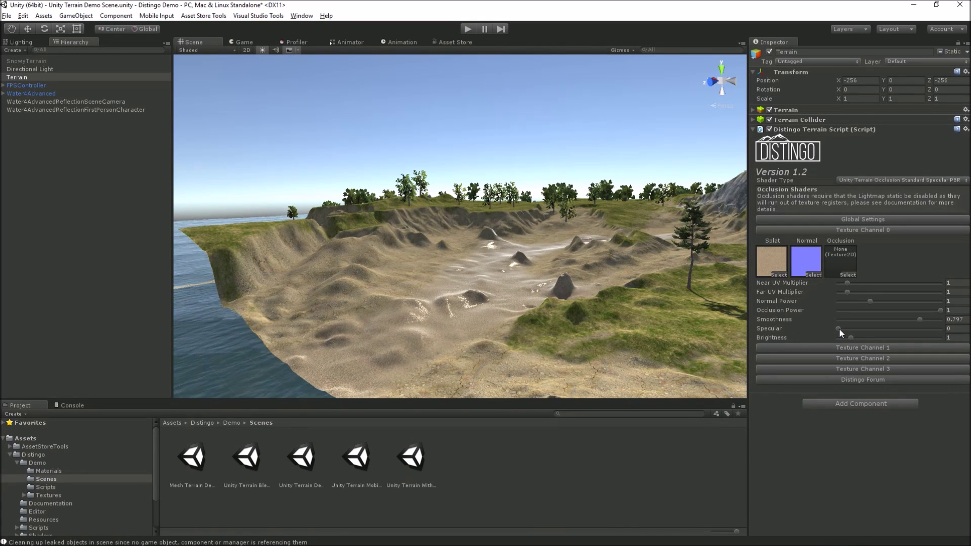
Raise the Specular value of Texture Channel 0 through 0.713 and 1 up to 2, and inspect the sand's shine.
{"action": "left_click_drag", "start_coordinate": [839, 329], "coordinate": [879, 332]}
{"action": "right_click_drag", "start_coordinate": [613, 328], "coordinate": [517, 303]}
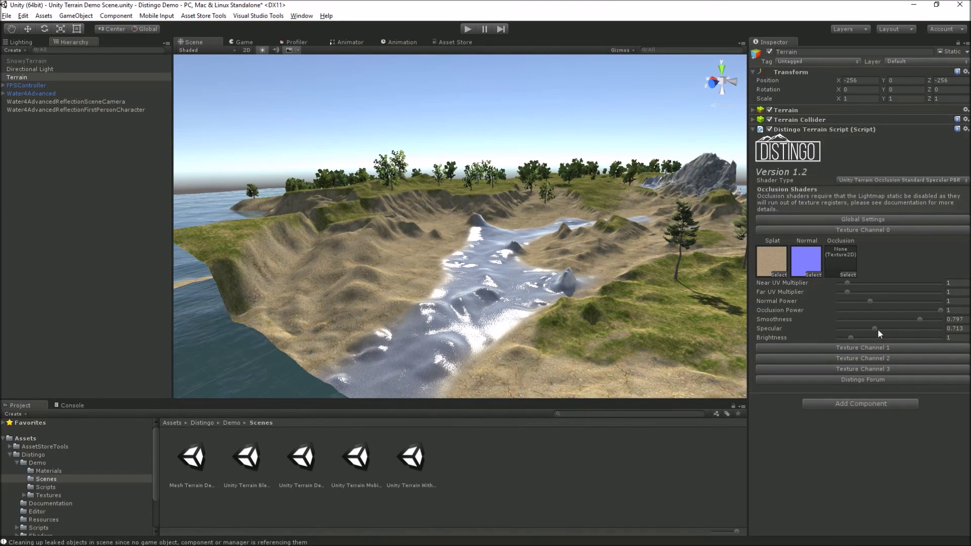
{"action": "left_click_drag", "start_coordinate": [875, 328], "coordinate": [882, 329]}
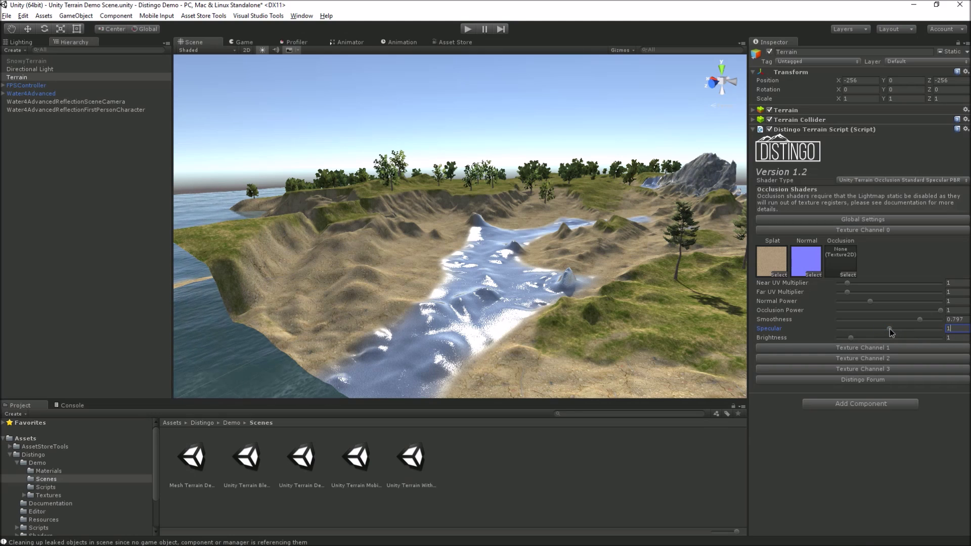
{"action": "left_click_drag", "start_coordinate": [890, 328], "coordinate": [953, 329]}
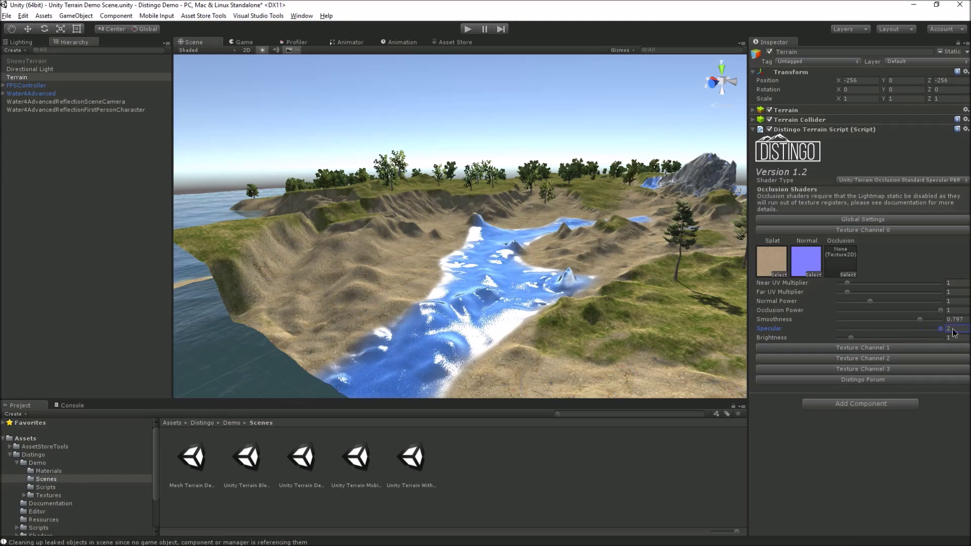
{"action": "mouse_move", "coordinate": [511, 332]}
{"action": "left_mouse_down", "text": "alt"}
{"action": "mouse_move", "coordinate": [595, 401]}
{"action": "mouse_move", "coordinate": [529, 323]}
{"action": "mouse_move", "coordinate": [472, 330]}
{"action": "mouse_move", "coordinate": [514, 329]}
{"action": "left_mouse_up", "text": "alt"}
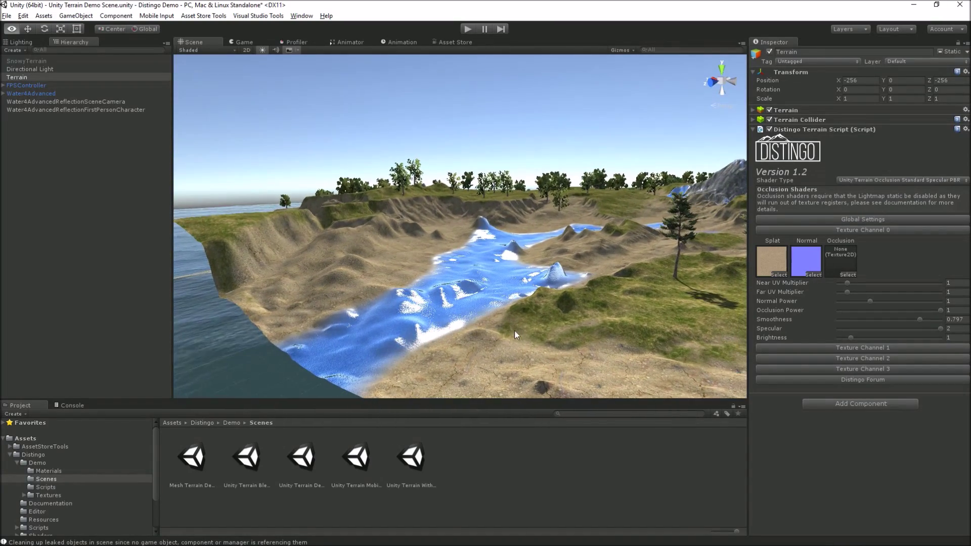
Reset both Specular and Smoothness on Texture Channel 0 to 0 and collapse the channel's settings.
{"action": "left_click_drag", "start_coordinate": [938, 328], "coordinate": [824, 334]}
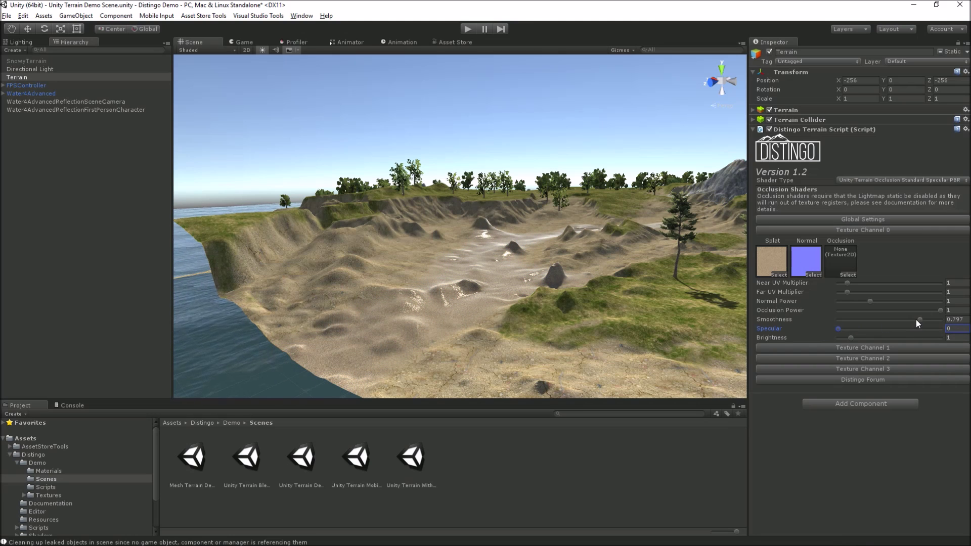
{"action": "left_click_drag", "start_coordinate": [917, 320], "coordinate": [823, 321]}
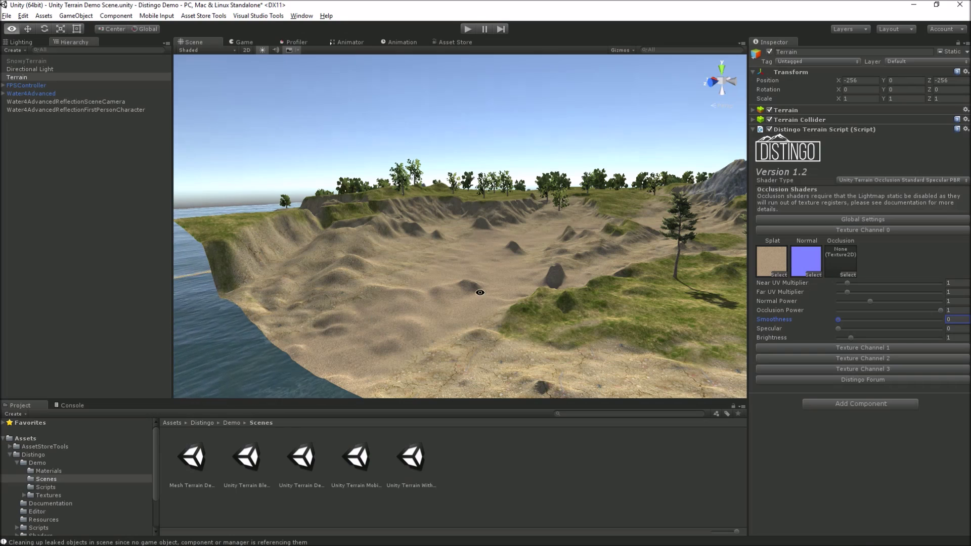
{"action": "left_click_drag", "start_coordinate": [371, 318], "coordinate": [511, 314], "text": "alt"}
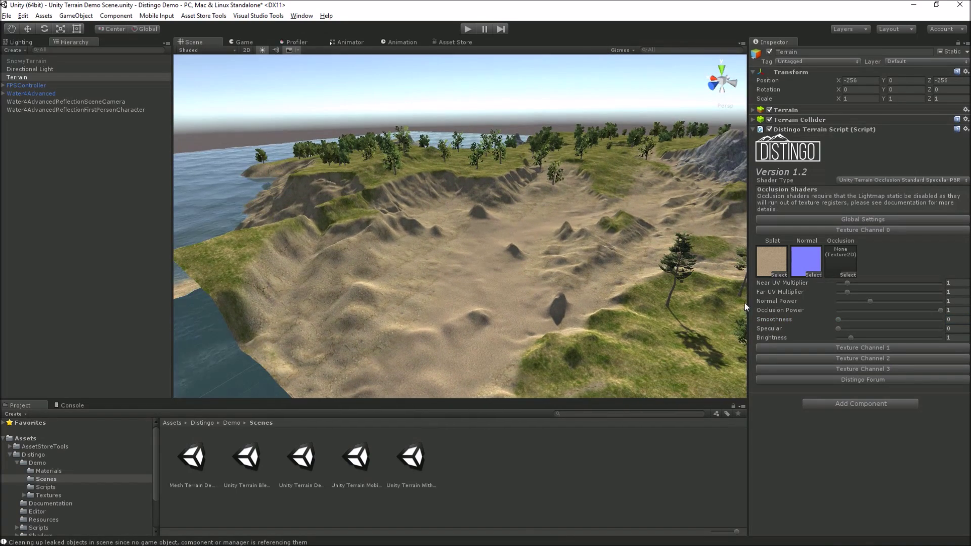
{"action": "left_click", "coordinate": [879, 230]}
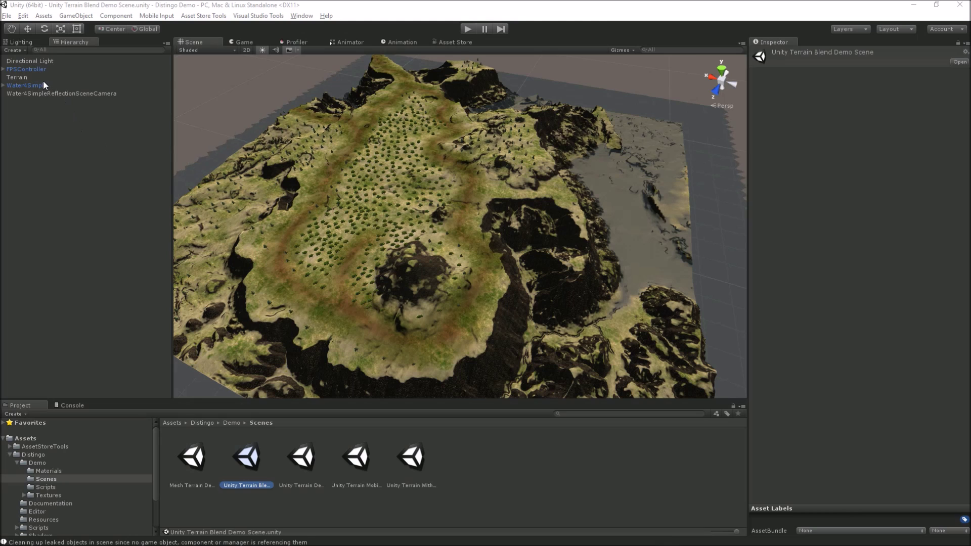
Select the Terrain, try the Unity Terrain Blend Standard PBR shader and return to Unity Terrain Blend Standard Specular PBR.
{"action": "left_click", "coordinate": [29, 77]}
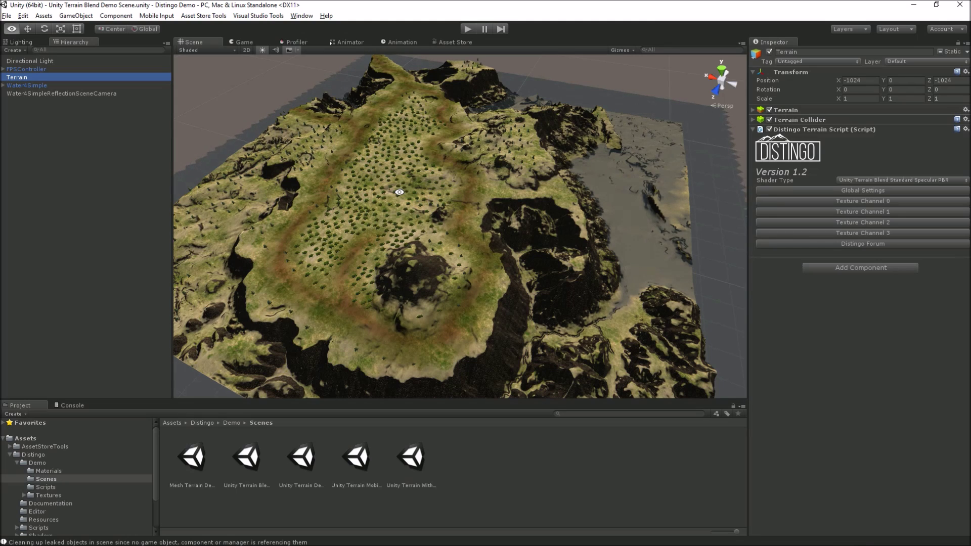
{"action": "left_click_drag", "start_coordinate": [400, 192], "coordinate": [475, 168], "text": "alt"}
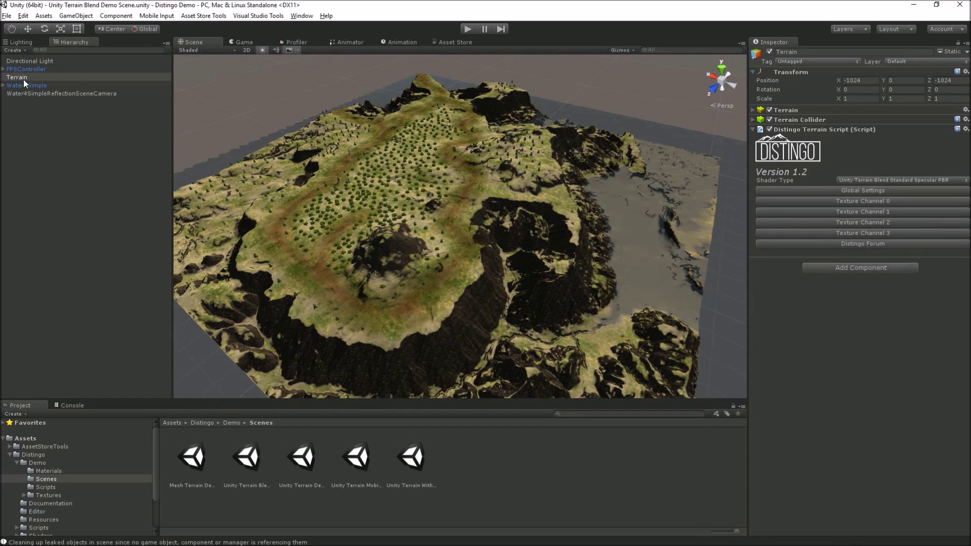
{"action": "left_click", "coordinate": [848, 181]}
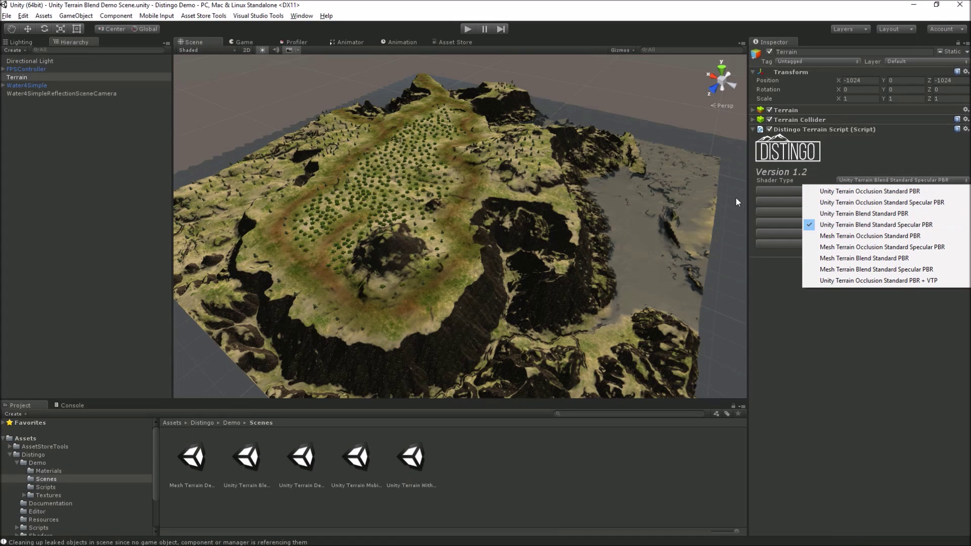
{"action": "left_click", "coordinate": [868, 213]}
{"action": "left_click", "coordinate": [878, 180]}
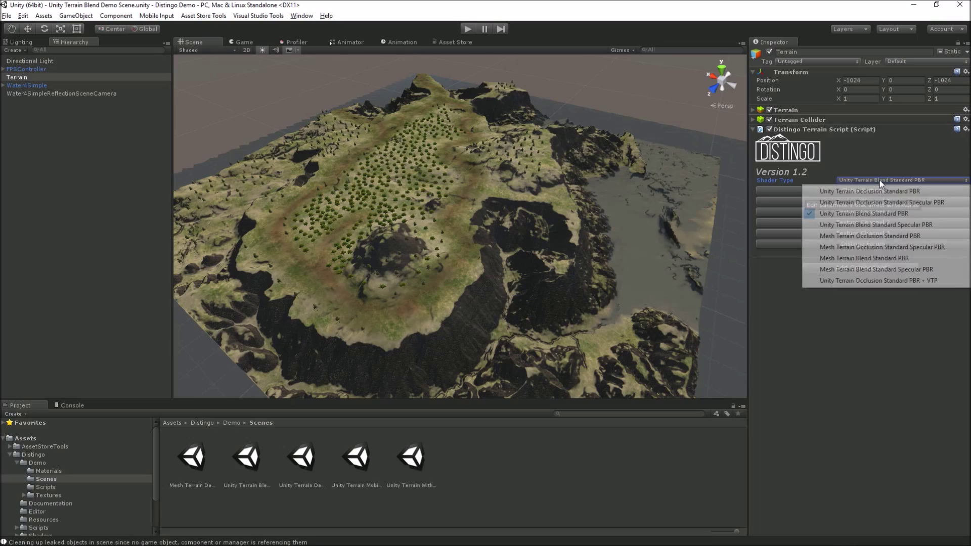
{"action": "left_click", "coordinate": [860, 224]}
{"action": "left_click_drag", "start_coordinate": [516, 292], "coordinate": [629, 268], "text": "alt"}
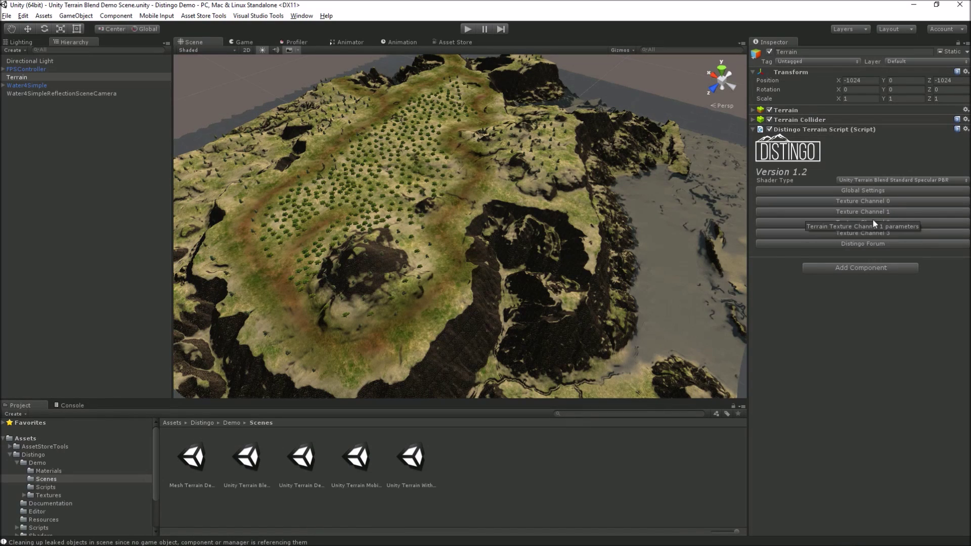
{"action": "left_click_drag", "start_coordinate": [577, 259], "coordinate": [572, 248], "text": "alt"}
In the Global Settings, test Blend Power at 2.43 and 0, and leave both Blend Power and Occlusion Power at 1.
{"action": "left_click", "coordinate": [868, 191]}
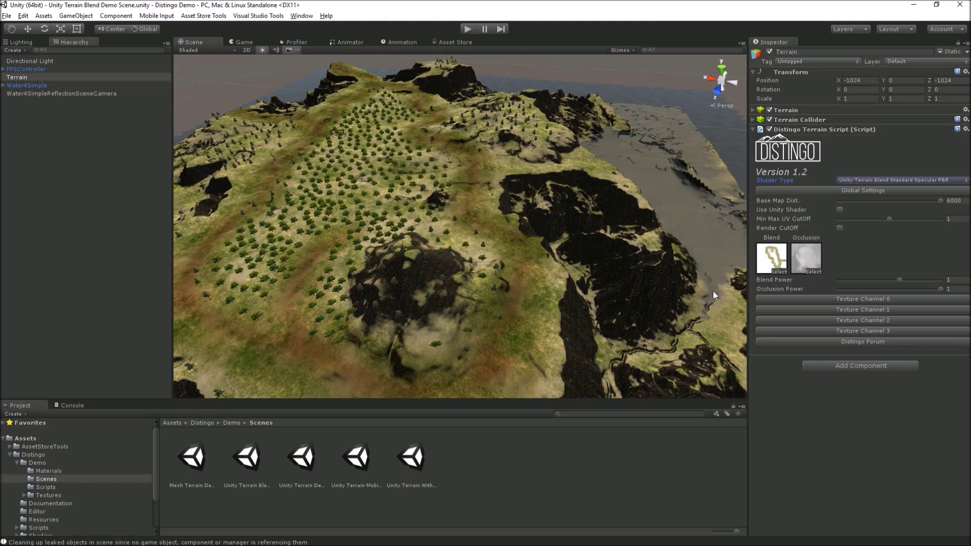
{"action": "left_click_drag", "start_coordinate": [581, 247], "coordinate": [714, 221], "text": "alt"}
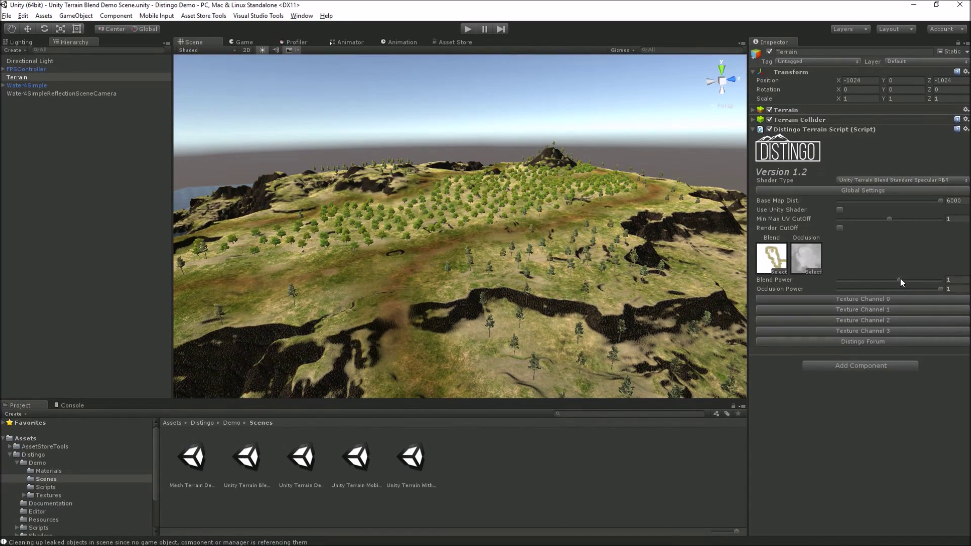
{"action": "left_click_drag", "start_coordinate": [900, 280], "coordinate": [925, 280]}
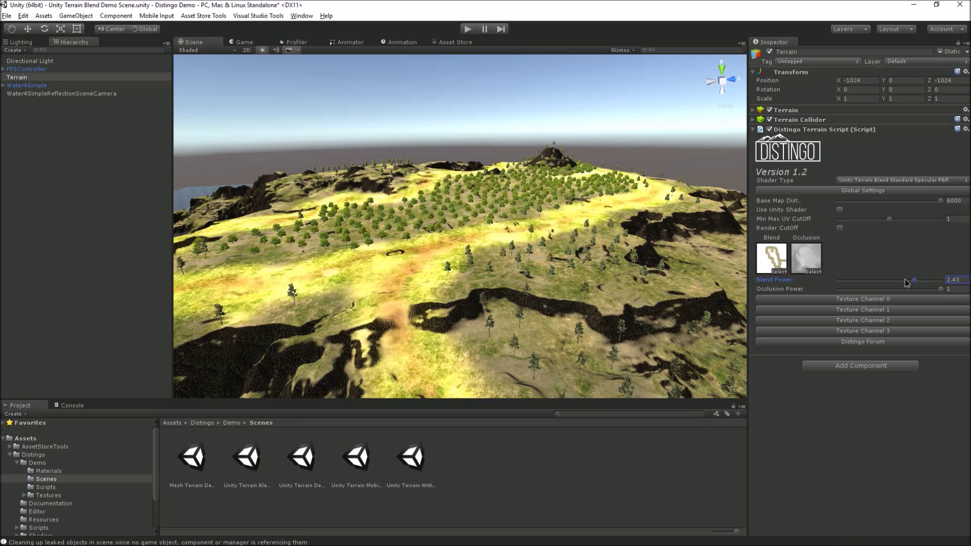
{"action": "left_click_drag", "start_coordinate": [896, 279], "coordinate": [935, 280]}
{"action": "type", "text": "1"}
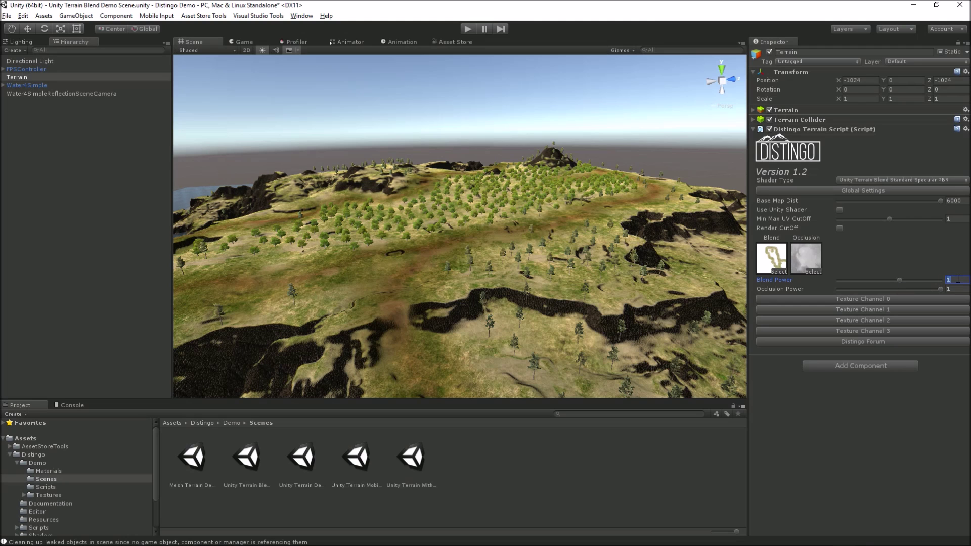
{"action": "type", "text": "0"}
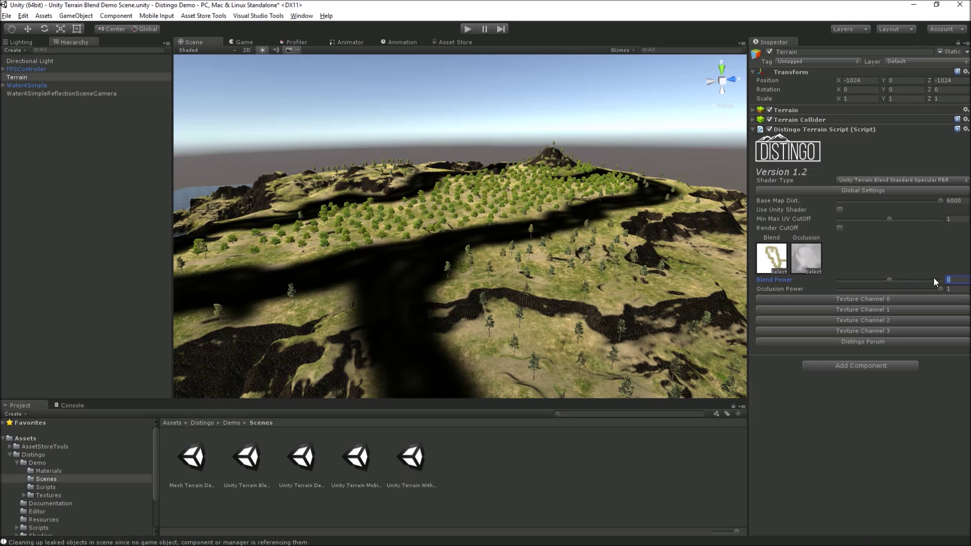
{"action": "type", "text": "1"}
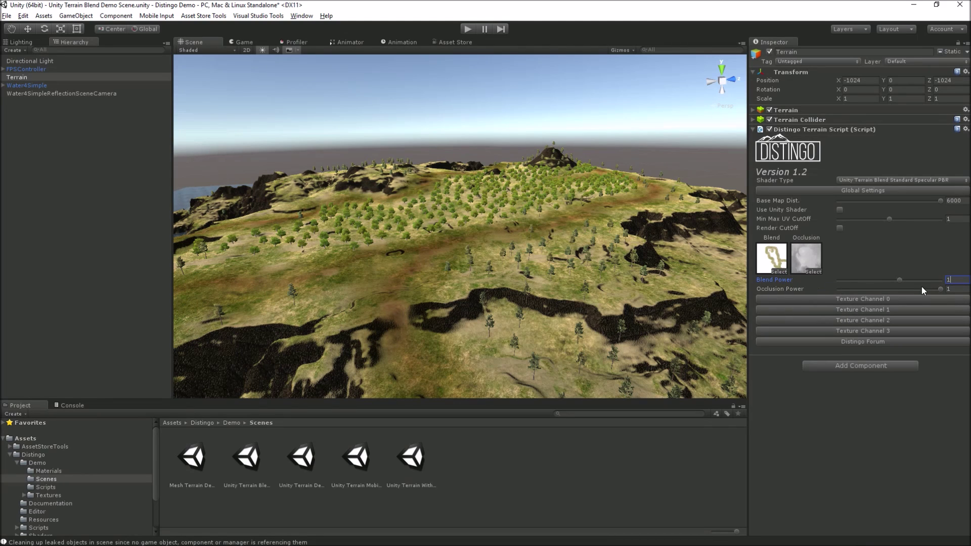
{"action": "mouse_move", "coordinate": [940, 289]}
{"action": "left_mouse_down"}
{"action": "mouse_move", "coordinate": [880, 290]}
{"action": "mouse_move", "coordinate": [966, 292]}
{"action": "mouse_move", "coordinate": [799, 289]}
{"action": "mouse_move", "coordinate": [964, 293]}
{"action": "mouse_move", "coordinate": [744, 301]}
{"action": "mouse_move", "coordinate": [957, 301]}
{"action": "left_mouse_up"}
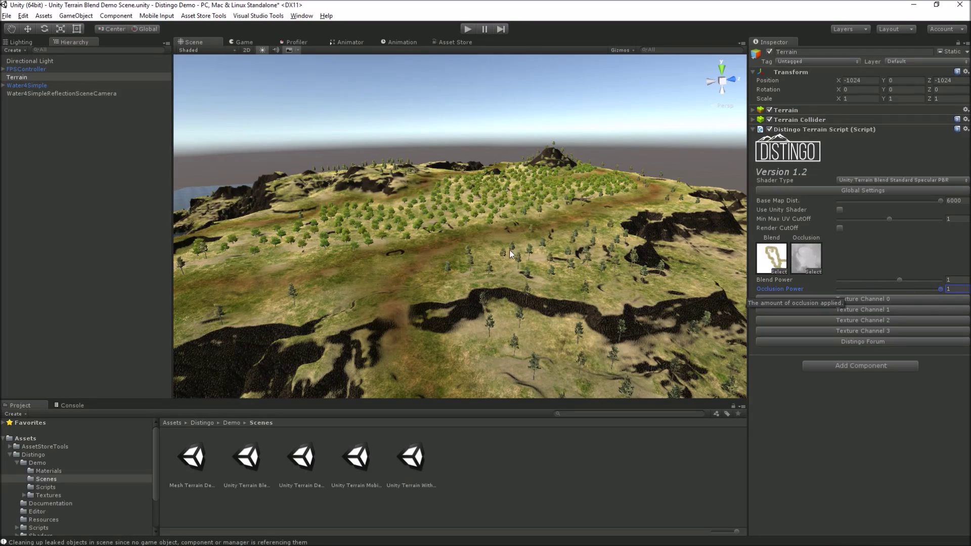
{"action": "left_click_drag", "start_coordinate": [506, 243], "coordinate": [606, 273], "text": "alt"}
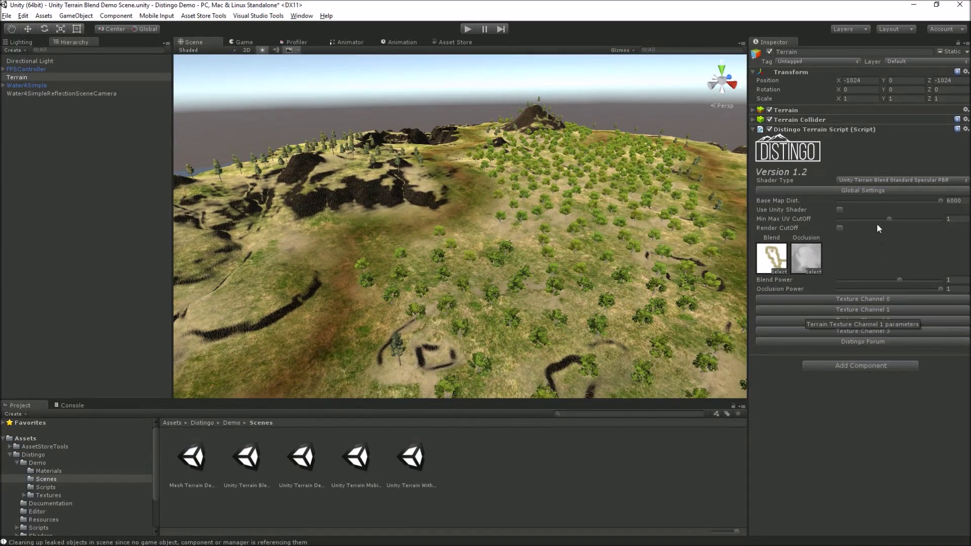
Close the Global Settings and review the Texture Channel 0 parameters and the list of shader types without changing them.
{"action": "left_click", "coordinate": [873, 190]}
{"action": "left_click", "coordinate": [872, 201]}
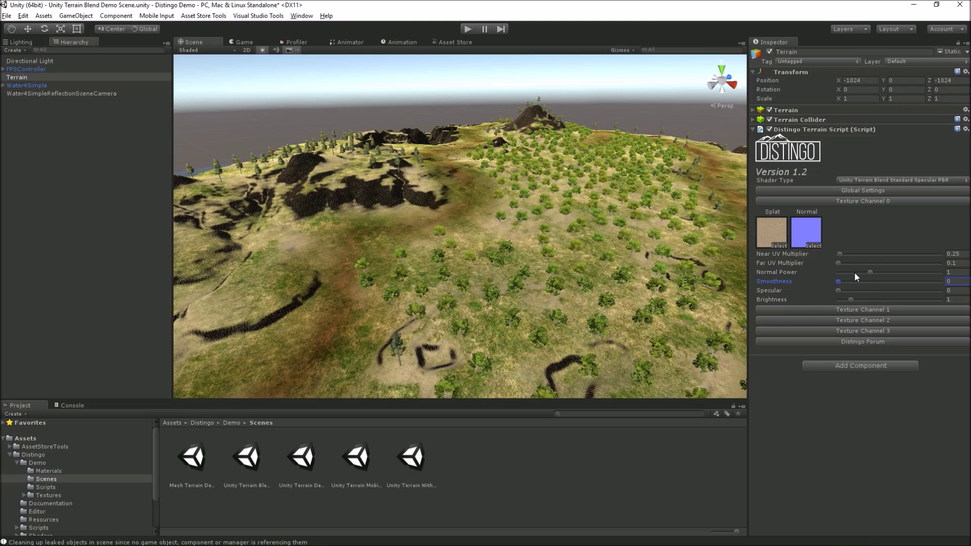
{"action": "left_click", "coordinate": [838, 307]}
{"action": "left_click", "coordinate": [838, 308]}
{"action": "left_click", "coordinate": [843, 199]}
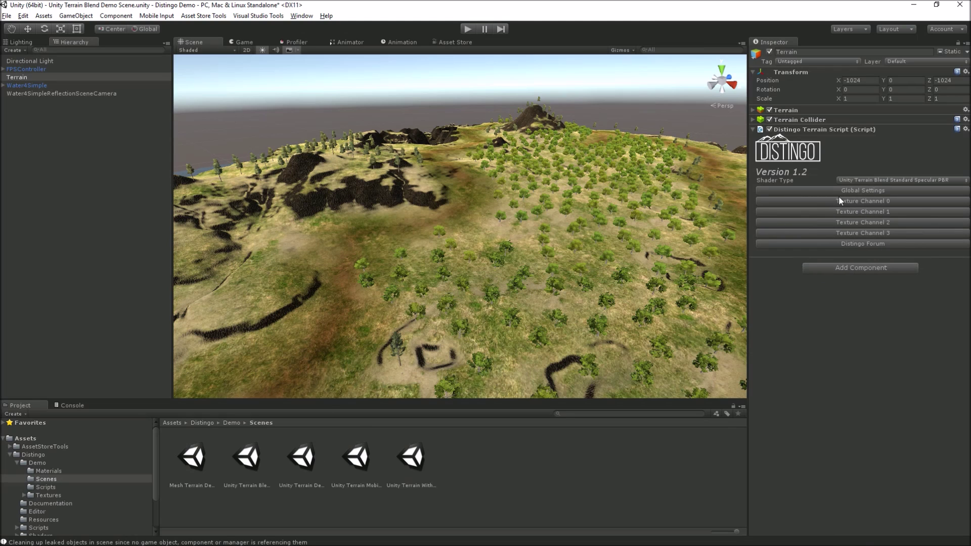
{"action": "left_click", "coordinate": [854, 181]}
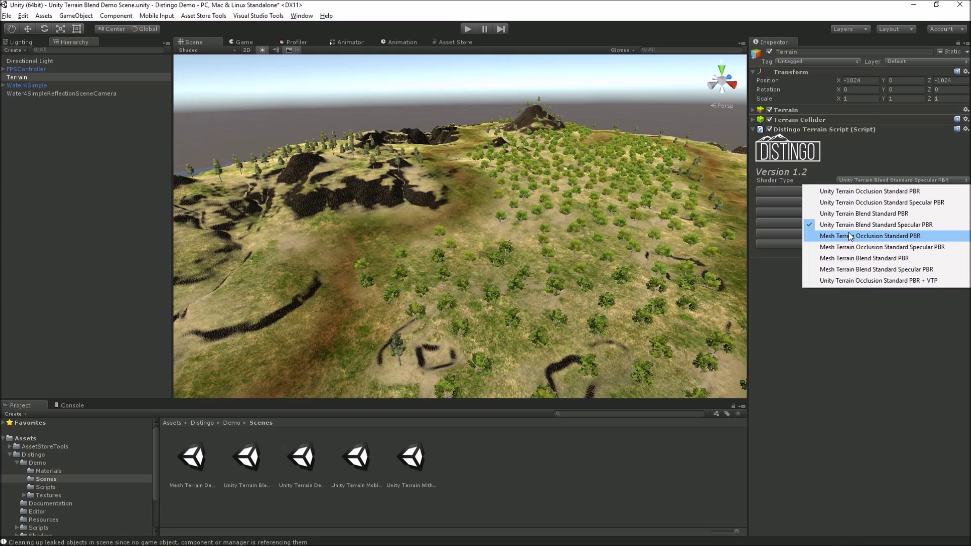
{"action": "left_click", "coordinate": [871, 141]}
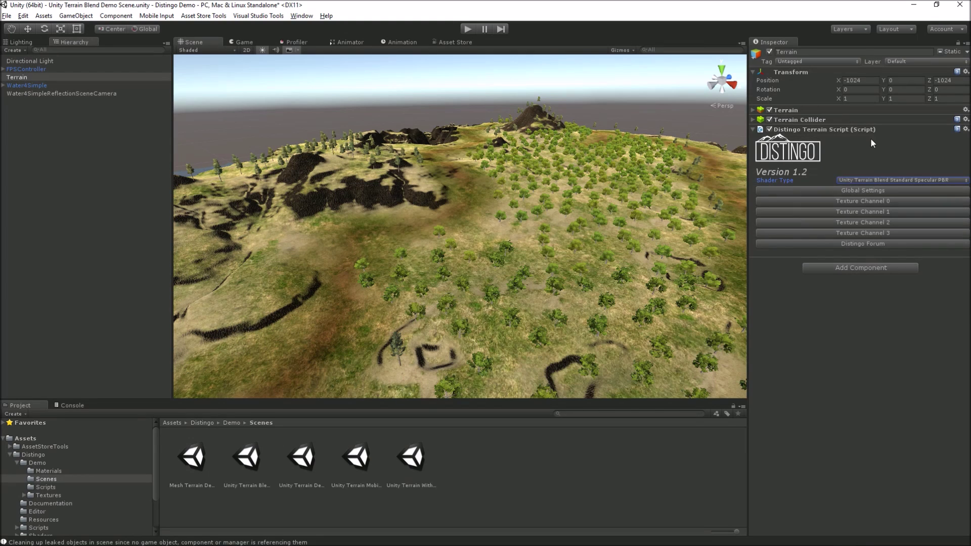
{"action": "right_click_drag", "start_coordinate": [456, 283], "coordinate": [371, 235]}
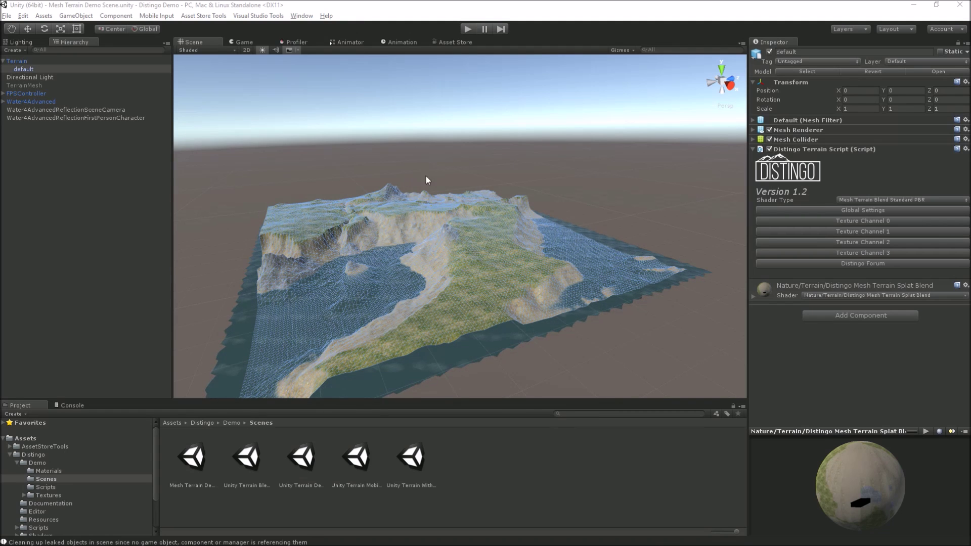
Examine the mesh terrain from several angles with the default object under Terrain selected.
{"action": "left_click_drag", "start_coordinate": [475, 281], "coordinate": [425, 272], "text": "alt"}
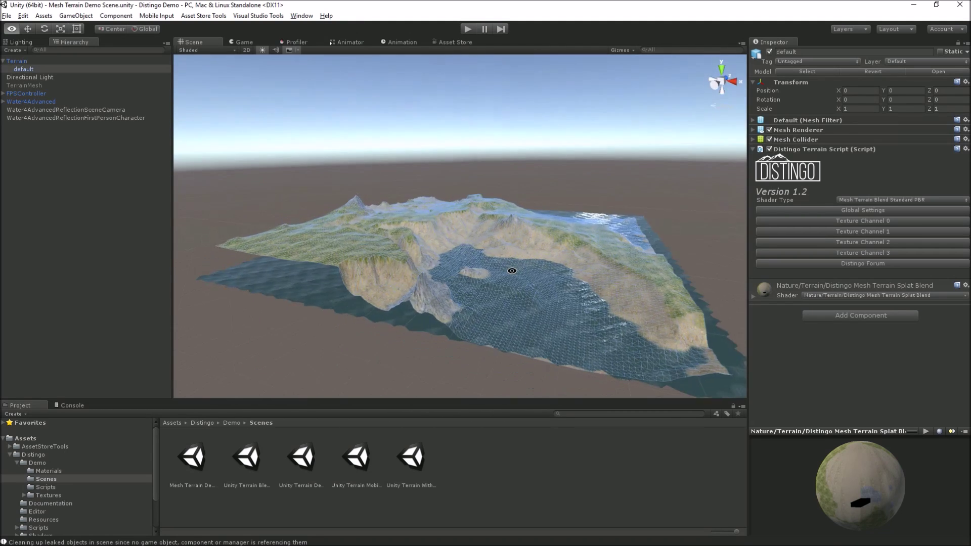
{"action": "left_click_drag", "start_coordinate": [512, 271], "coordinate": [529, 252], "text": "alt"}
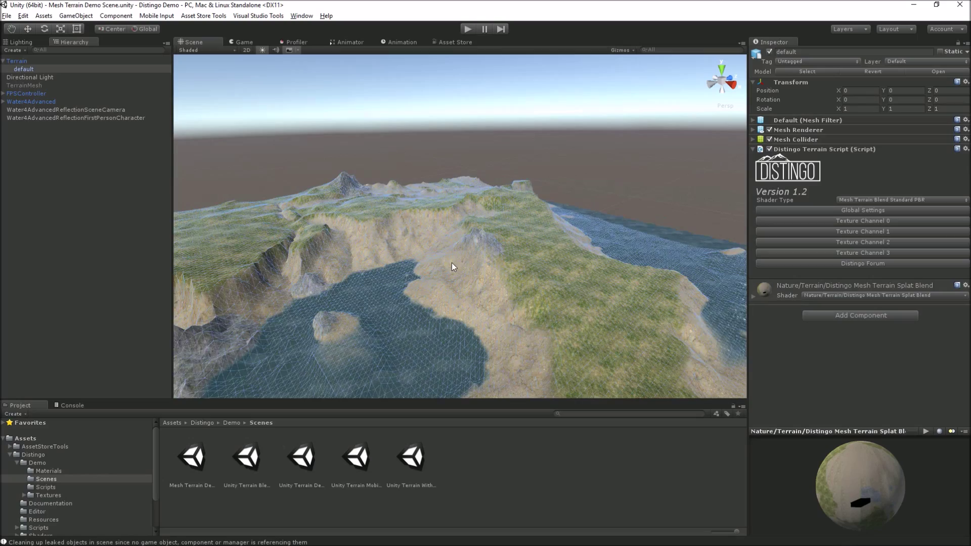
{"action": "mouse_move", "coordinate": [451, 263]}
{"action": "left_mouse_down", "text": "alt"}
{"action": "mouse_move", "coordinate": [496, 256]}
{"action": "mouse_move", "coordinate": [310, 268]}
{"action": "mouse_move", "coordinate": [463, 268]}
{"action": "mouse_move", "coordinate": [617, 232]}
{"action": "mouse_move", "coordinate": [526, 234]}
{"action": "mouse_move", "coordinate": [401, 267]}
{"action": "mouse_move", "coordinate": [448, 269]}
{"action": "left_mouse_up", "text": "alt"}
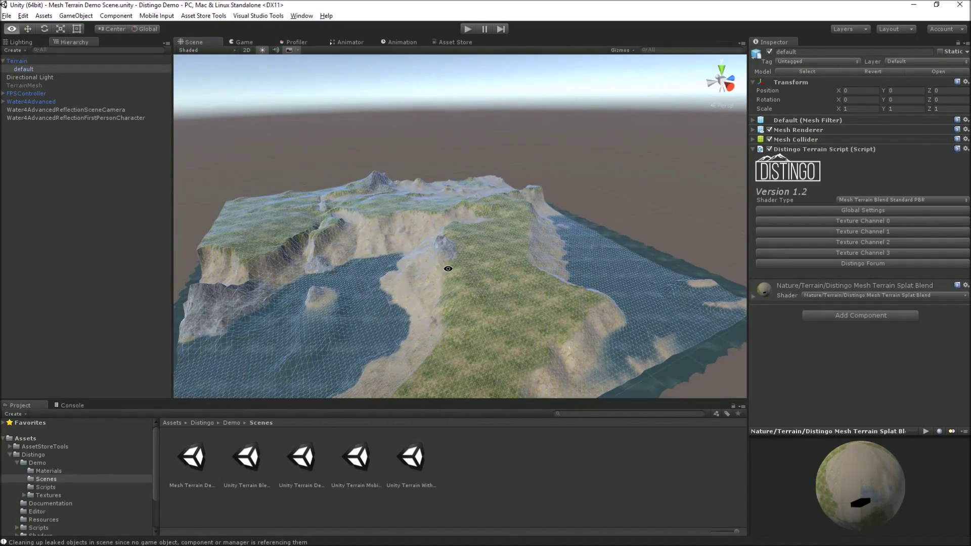
{"action": "left_click", "coordinate": [18, 62]}
{"action": "left_click", "coordinate": [18, 67]}
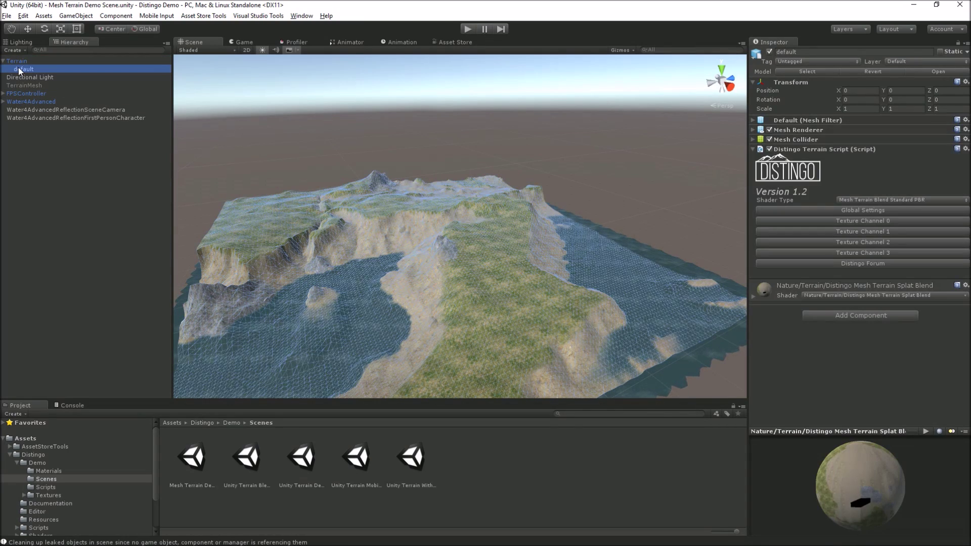
{"action": "left_click_drag", "start_coordinate": [463, 218], "coordinate": [428, 234], "text": "alt"}
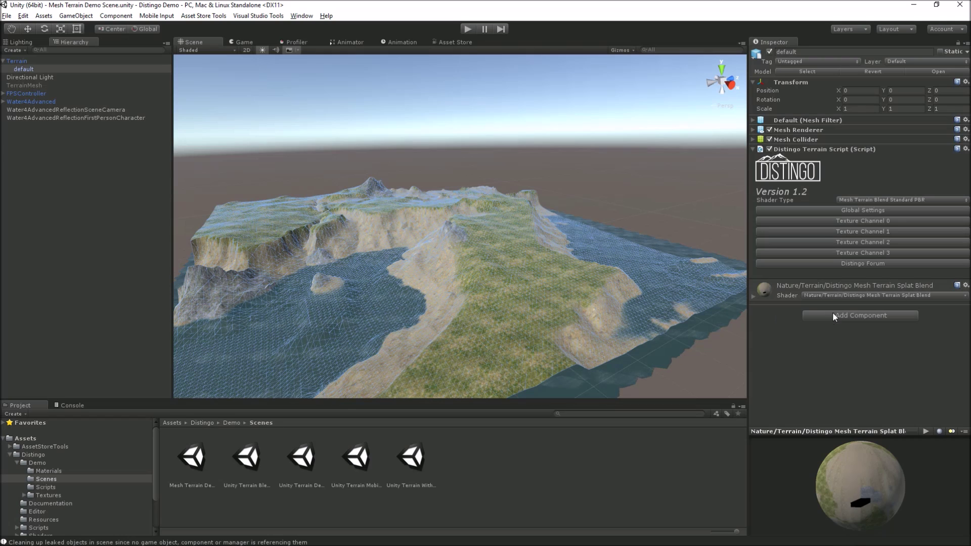
Review the mesh terrain's Global Settings, including the Splat Map, Blend and Occlusion slots, and check its shader type options.
{"action": "left_click", "coordinate": [860, 210]}
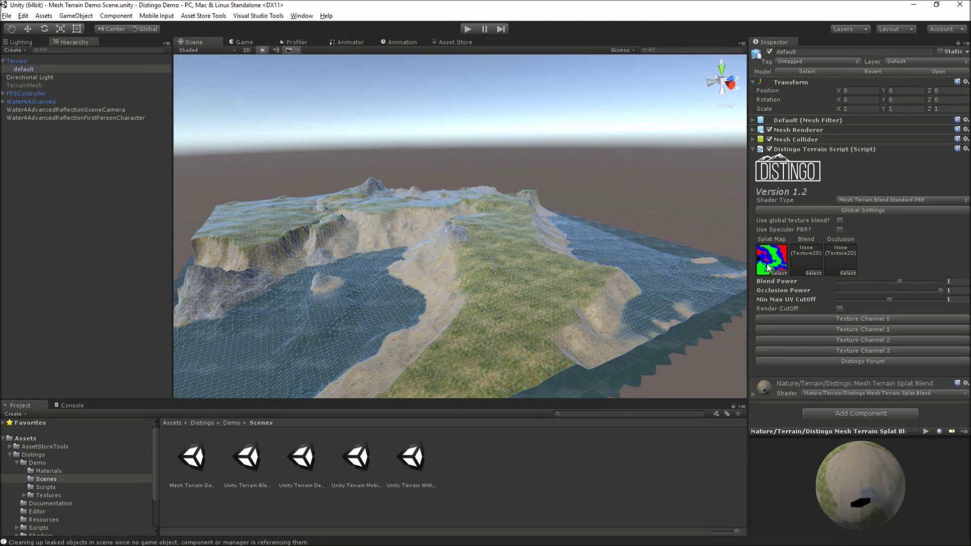
{"action": "left_click_drag", "start_coordinate": [524, 285], "coordinate": [481, 255], "text": "alt"}
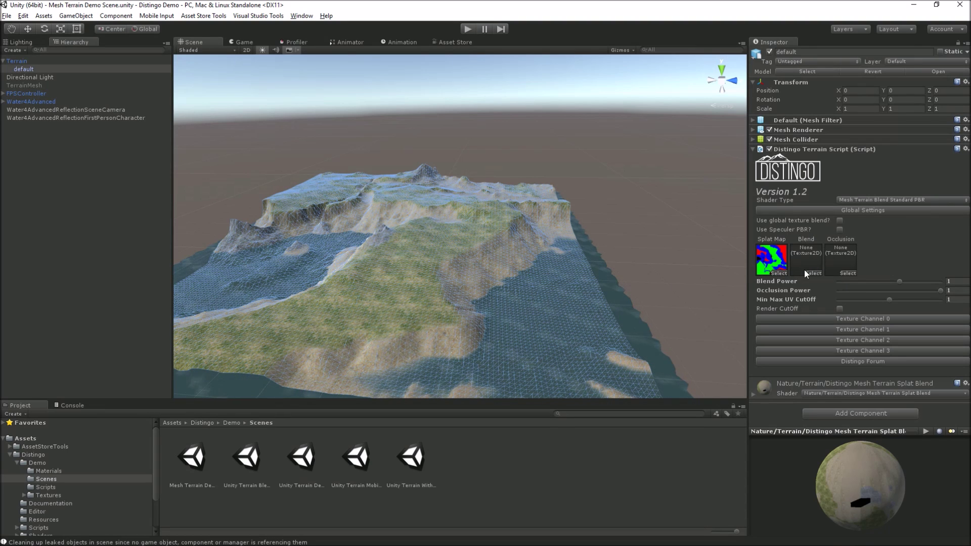
{"action": "left_click", "coordinate": [902, 200]}
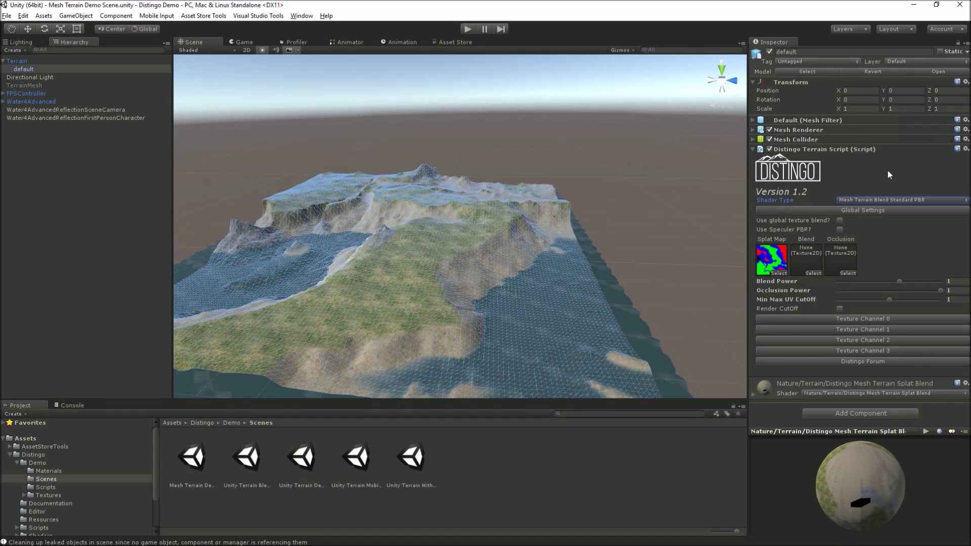
{"action": "left_click", "coordinate": [887, 200]}
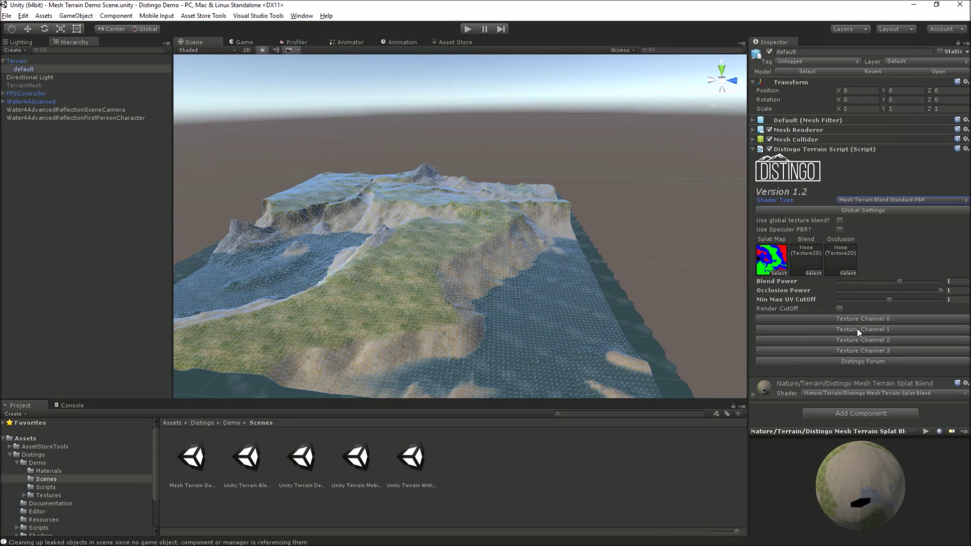
{"action": "left_click", "coordinate": [869, 208]}
Expand Texture Channel 0 and examine its Base UV X and Y fields and the texture tiling across the mesh terrain.
{"action": "left_click", "coordinate": [869, 219]}
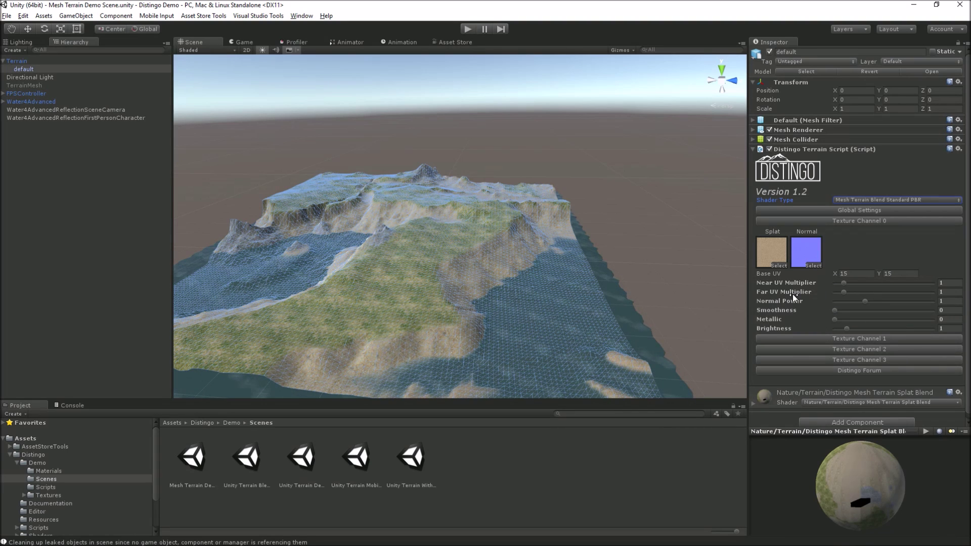
{"action": "left_click", "coordinate": [855, 273]}
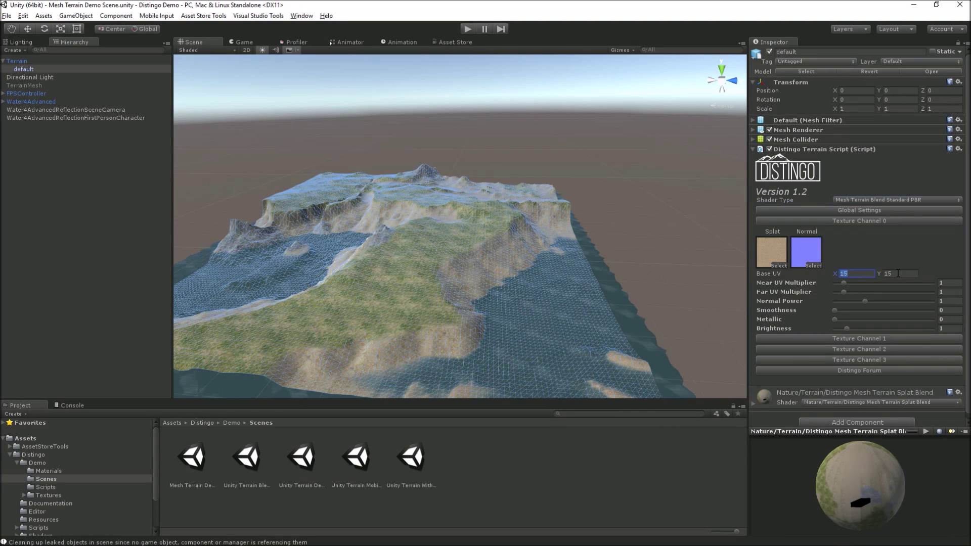
{"action": "left_click", "coordinate": [897, 275]}
{"action": "left_click", "coordinate": [855, 273]}
{"action": "left_click", "coordinate": [897, 273]}
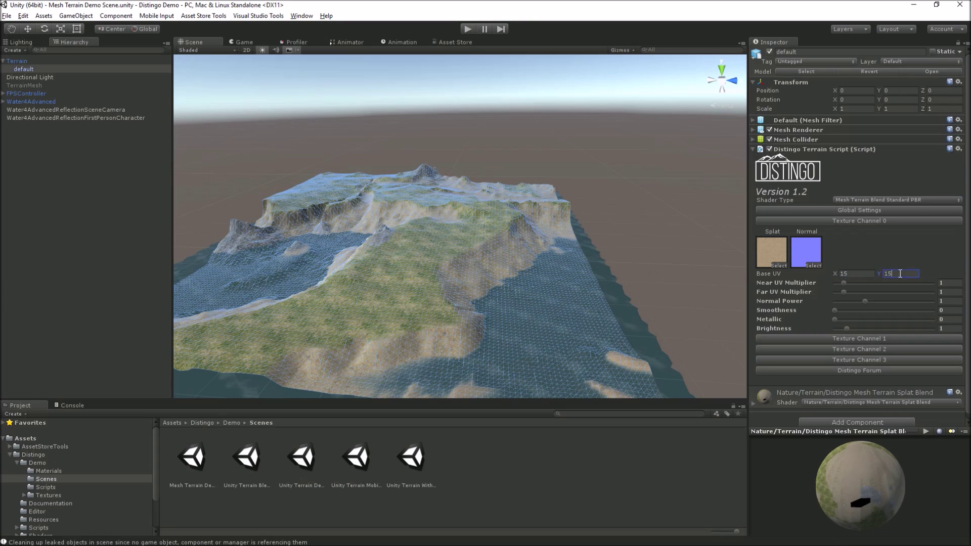
{"action": "left_click", "coordinate": [861, 274]}
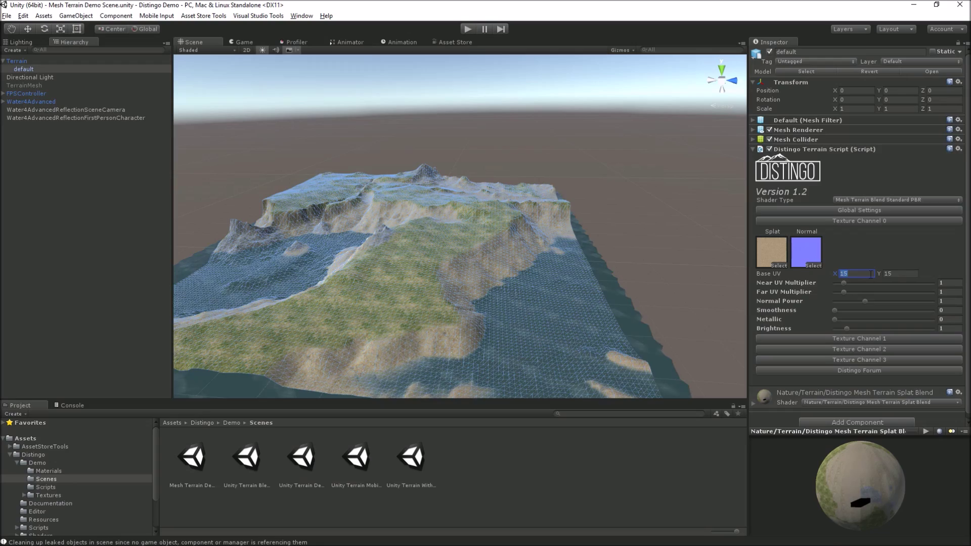
{"action": "left_click_drag", "start_coordinate": [597, 228], "coordinate": [638, 232], "text": "alt"}
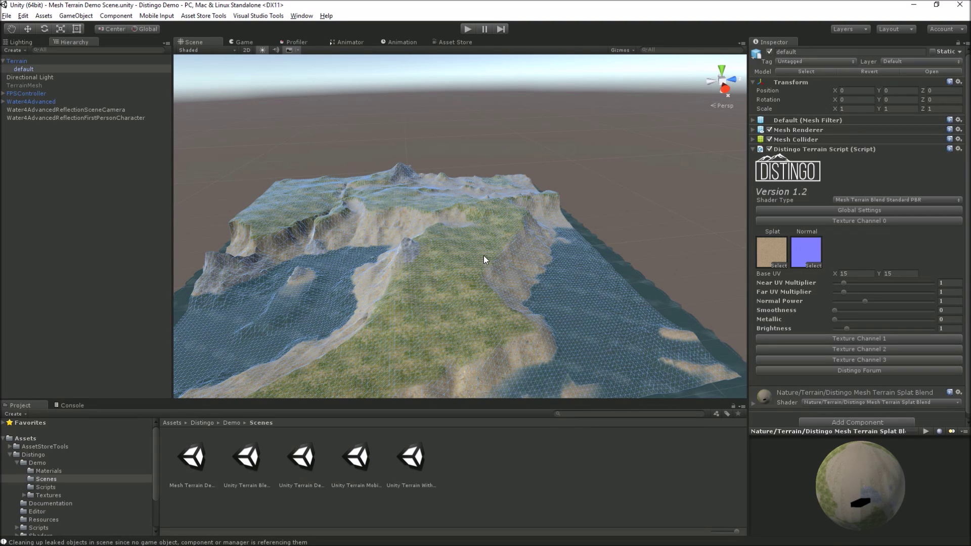
{"action": "left_click_drag", "start_coordinate": [486, 263], "coordinate": [391, 265], "text": "alt"}
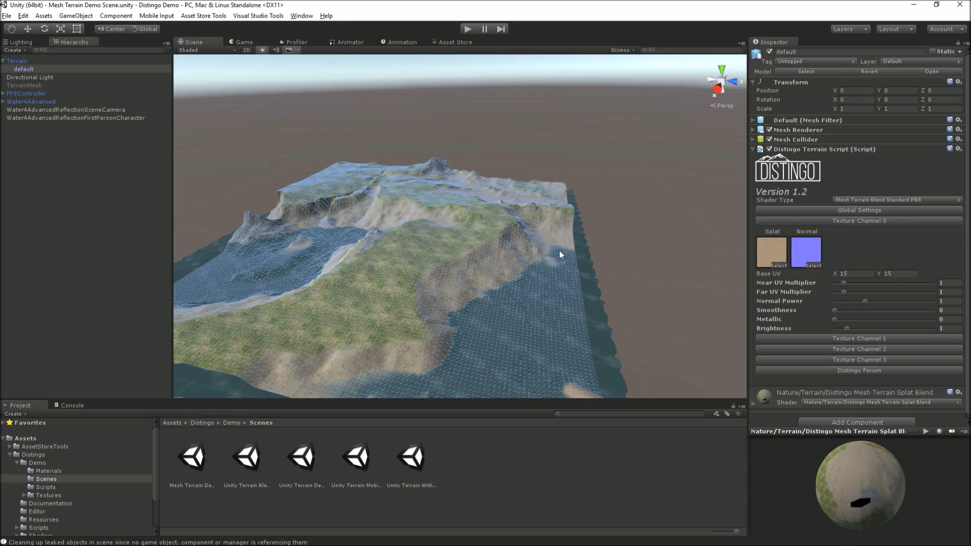
Try the Mesh Terrain Blend Standard Specular PBR shader and switch the shader type to Mesh Terrain Occlusion Standard PBR.
{"action": "left_click", "coordinate": [837, 200]}
{"action": "left_click", "coordinate": [861, 290]}
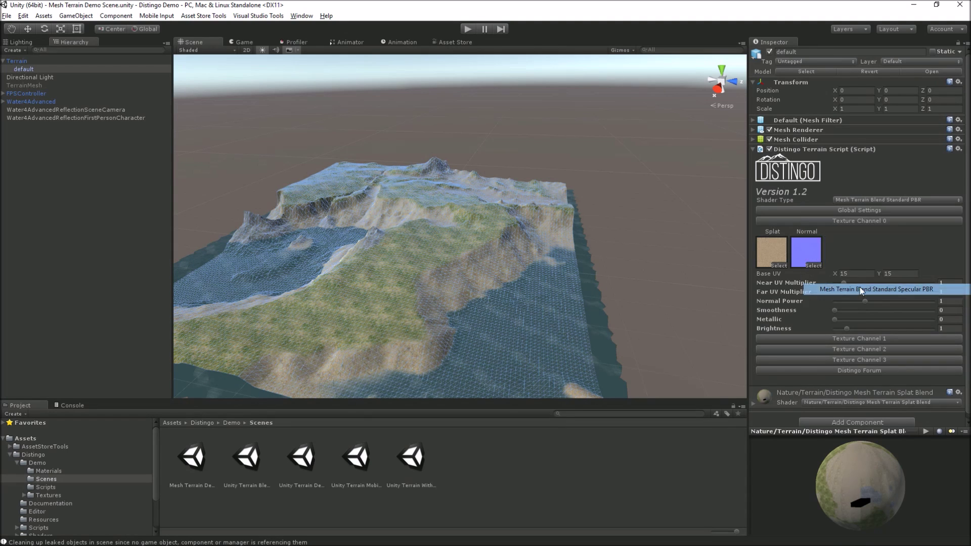
{"action": "left_click", "coordinate": [854, 201]}
{"action": "left_click", "coordinate": [878, 256]}
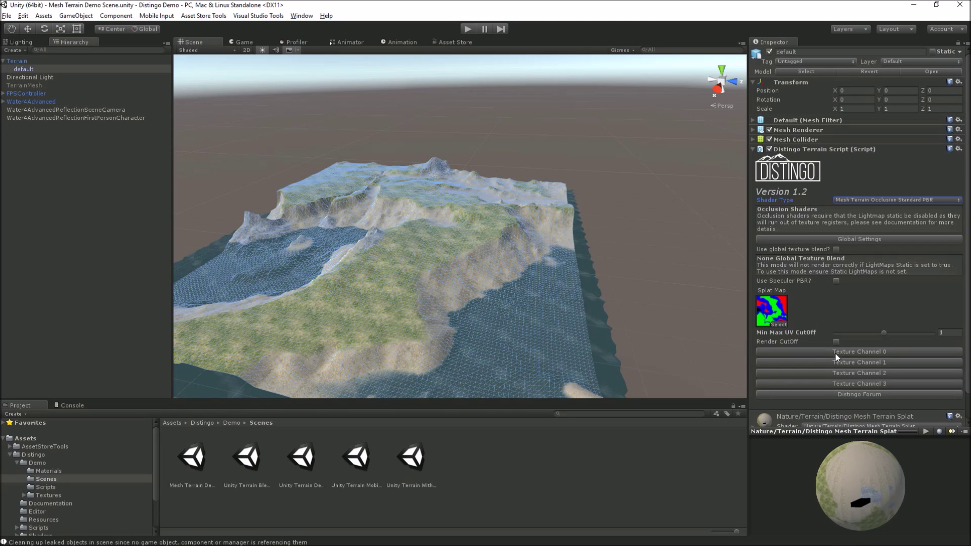
Check the per-channel Occlusion map and Occlusion Power settings in Texture Channel 0, and collapse both it and the Global Settings.
{"action": "left_click", "coordinate": [841, 353]}
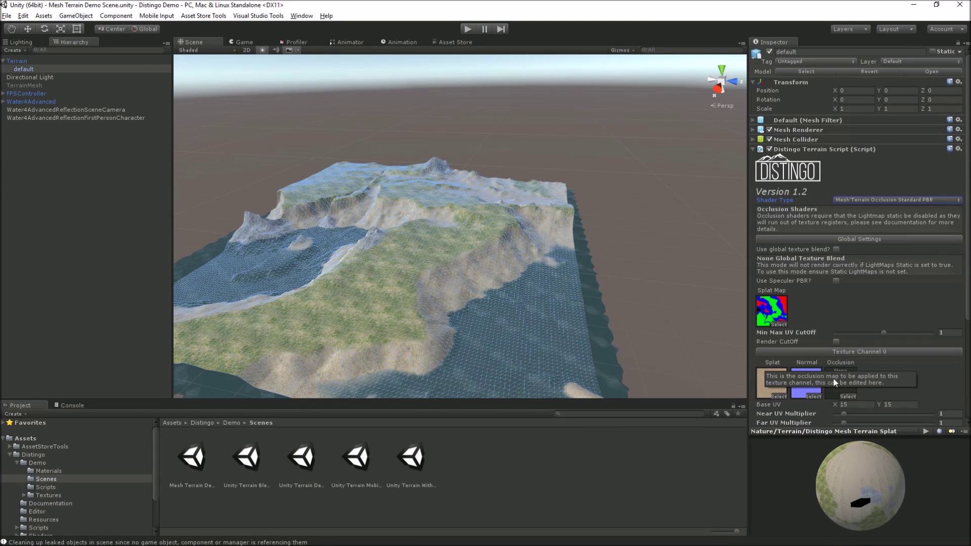
{"action": "left_click", "coordinate": [850, 239]}
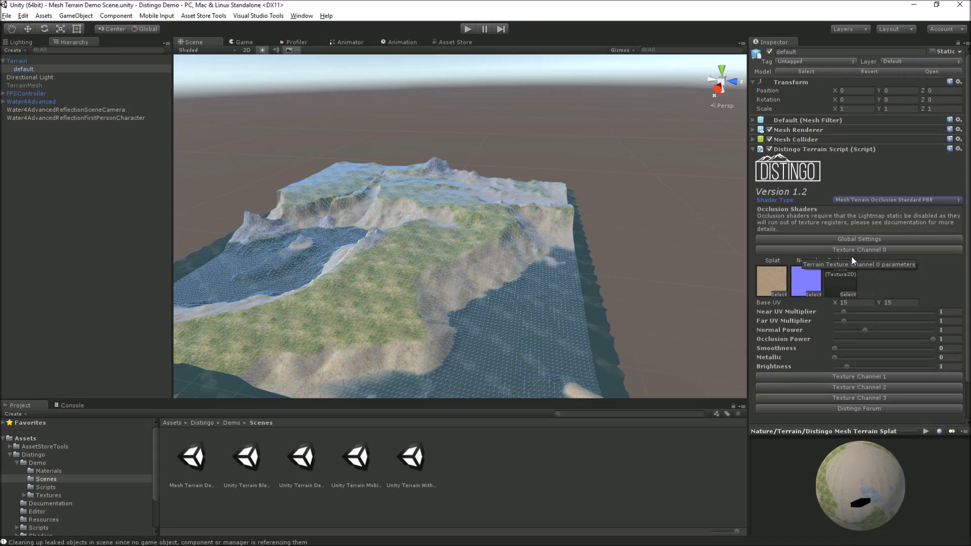
{"action": "left_click", "coordinate": [850, 250]}
{"action": "mouse_move", "coordinate": [401, 290]}
{"action": "left_mouse_down", "text": "alt"}
{"action": "mouse_move", "coordinate": [501, 271]}
{"action": "mouse_move", "coordinate": [620, 268]}
{"action": "mouse_move", "coordinate": [337, 272]}
{"action": "mouse_move", "coordinate": [428, 275]}
{"action": "mouse_move", "coordinate": [384, 282]}
{"action": "left_mouse_up", "text": "alt"}
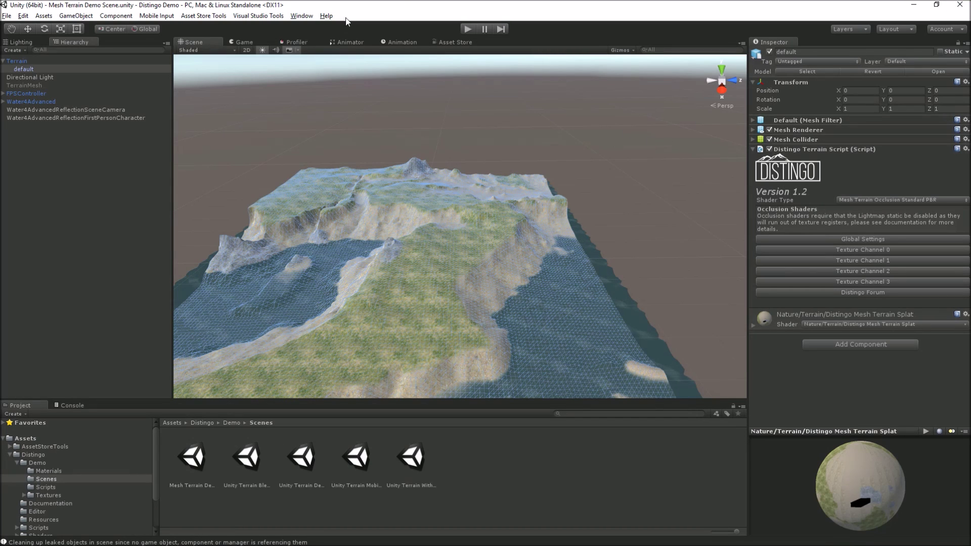